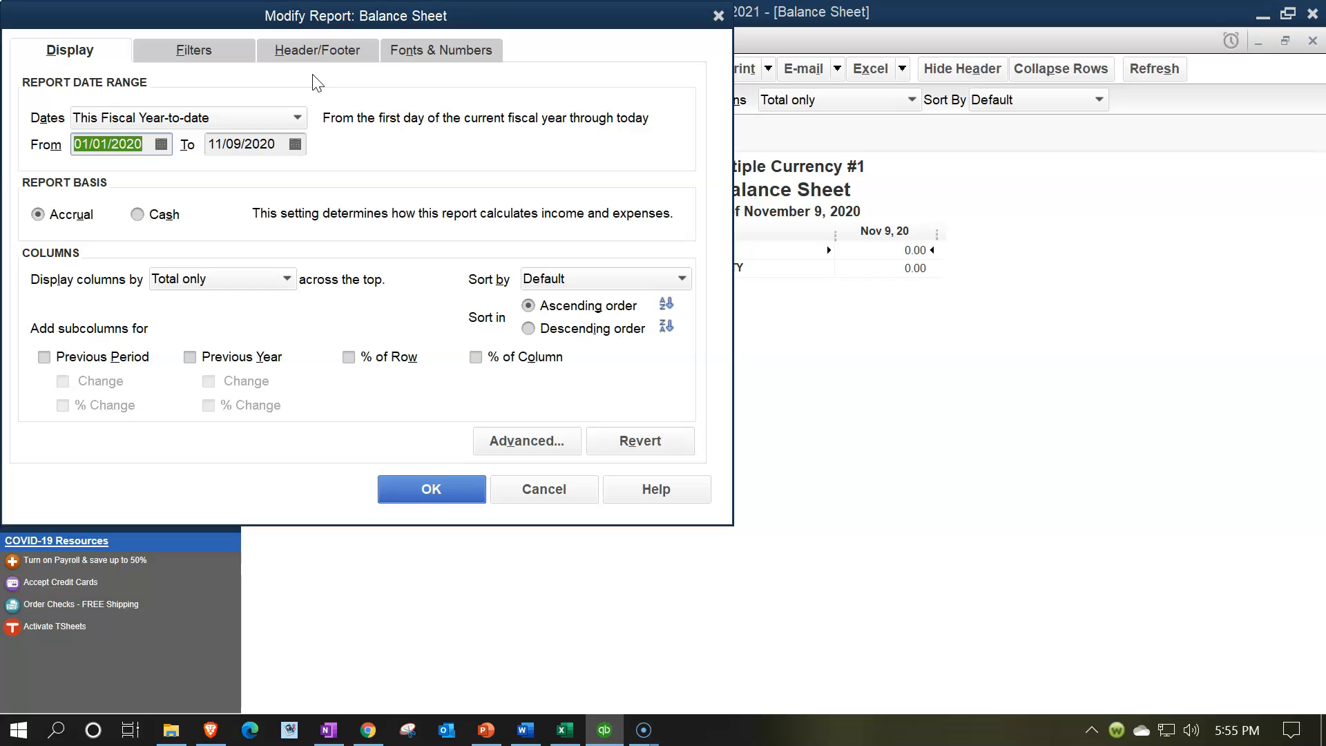
# Step: Set the Balance Sheet report's end date to 12/31/2021 and apply the modified date range
pyautogui.press('Tab')
pyautogui.write('1231')
pyautogui.press('Tab')
pyautogui.click(438, 492)
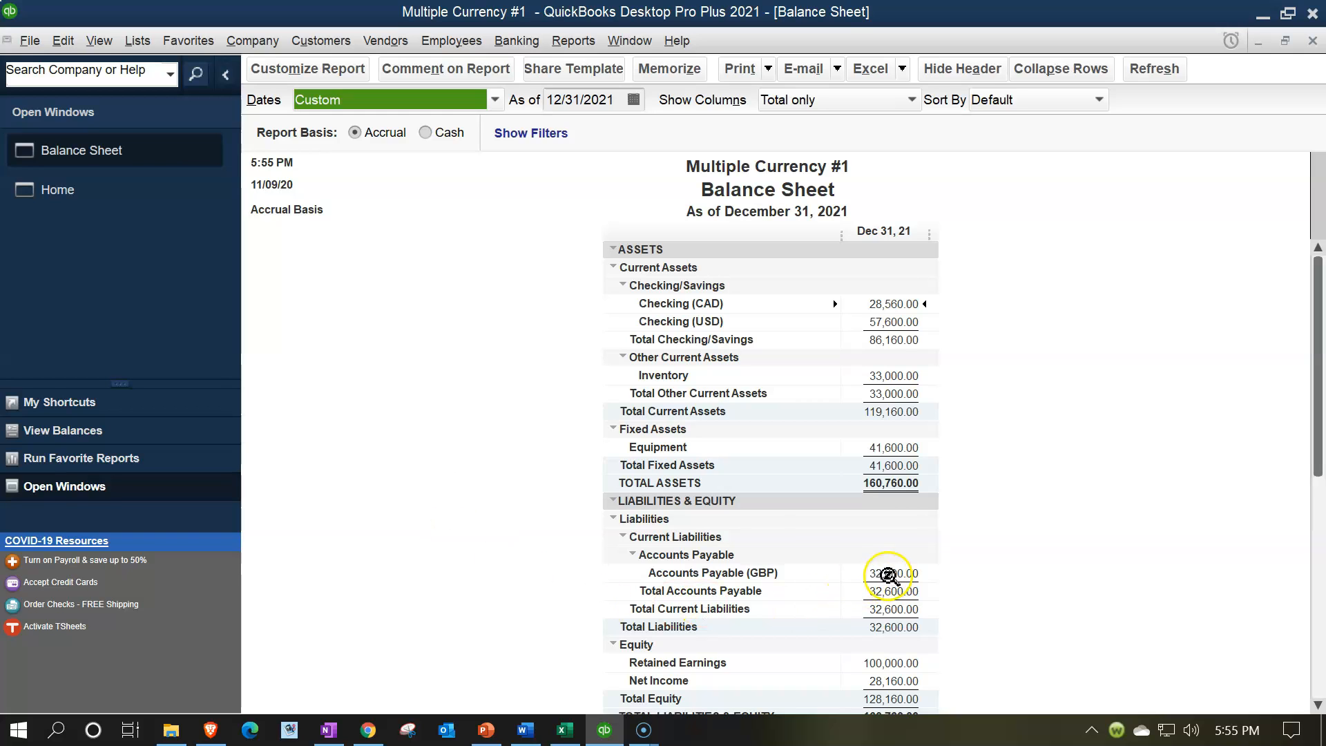
# Step: Examine the transactions behind the Accounts Payable (GBP) balance, including the bill and the general journal entry, and return to the Balance Sheet
pyautogui.click(889, 574)
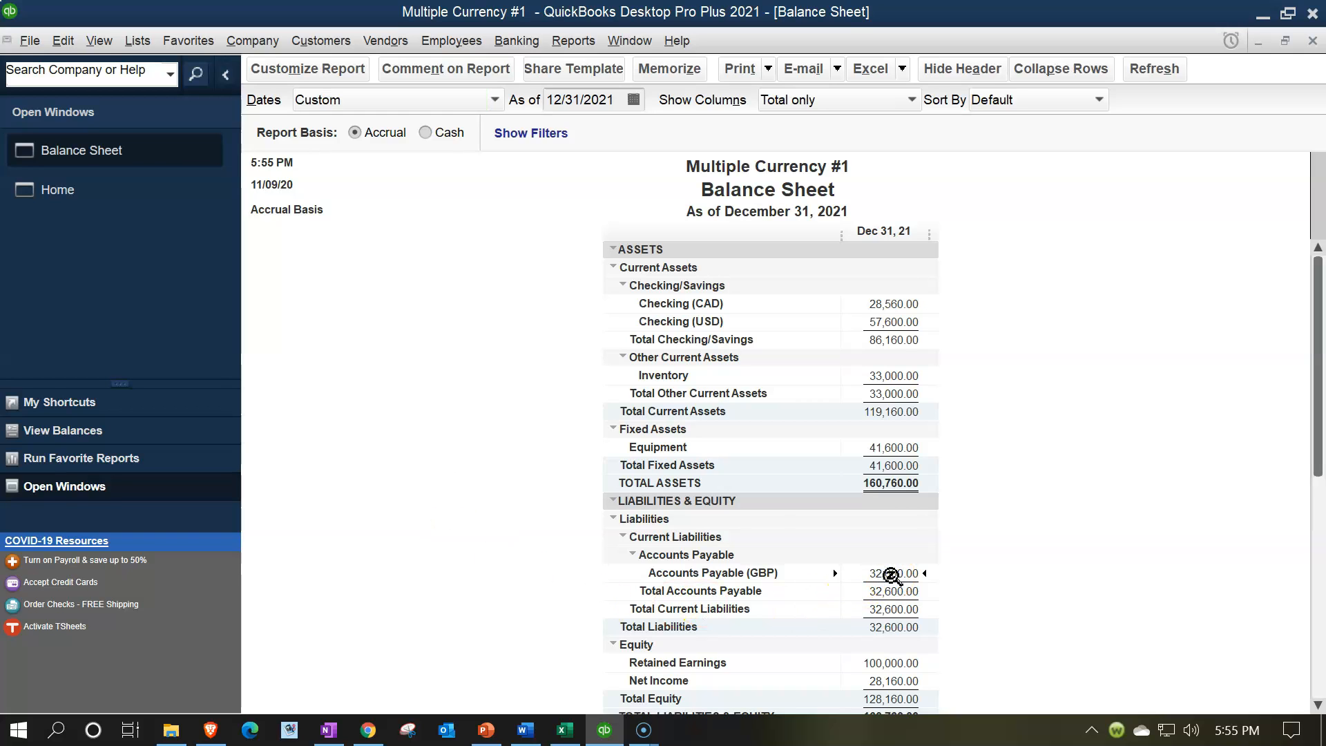
pyautogui.doubleClick(890, 575)
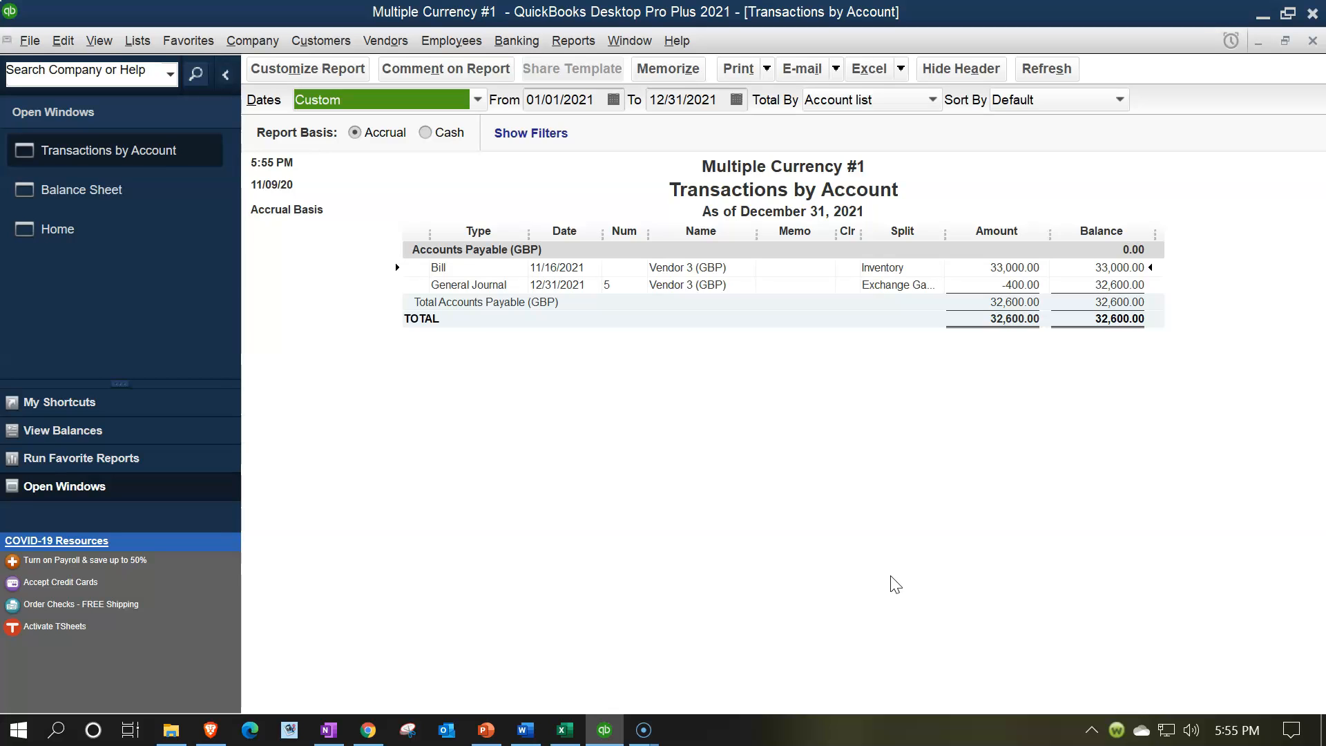
pyautogui.click(891, 538)
pyautogui.click(1014, 266)
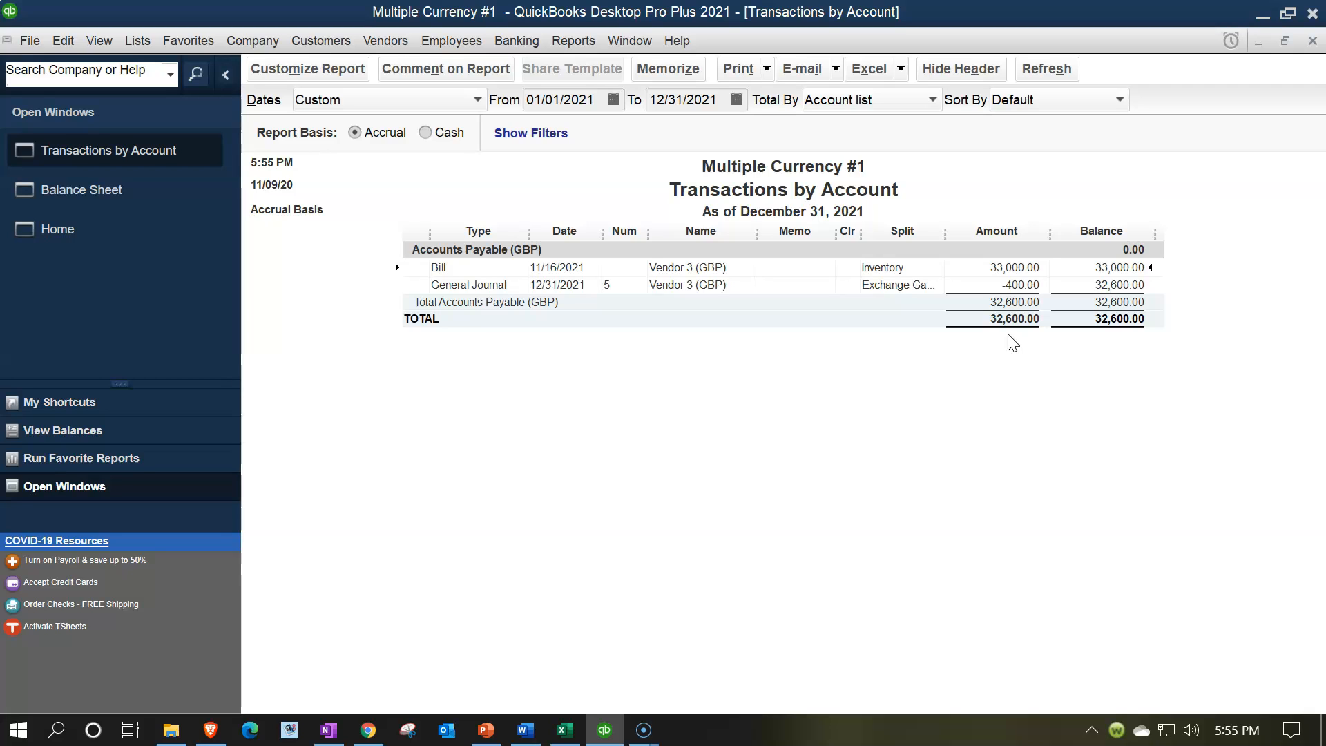
pyautogui.click(1005, 286)
pyautogui.doubleClick(1116, 285)
pyautogui.click(1311, 41)
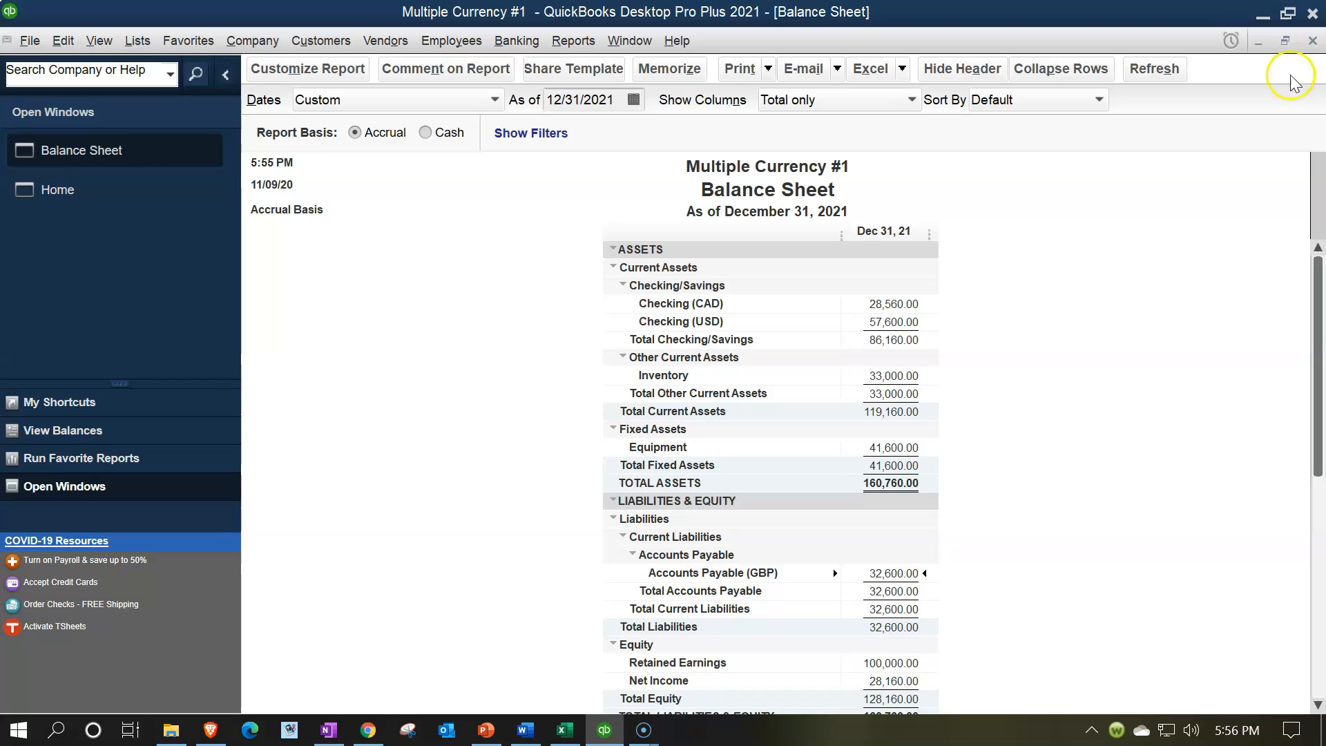
# Step: Run a standard Profit & Loss report for 01/01/2021 to 12/31/2021
pyautogui.click(572, 41)
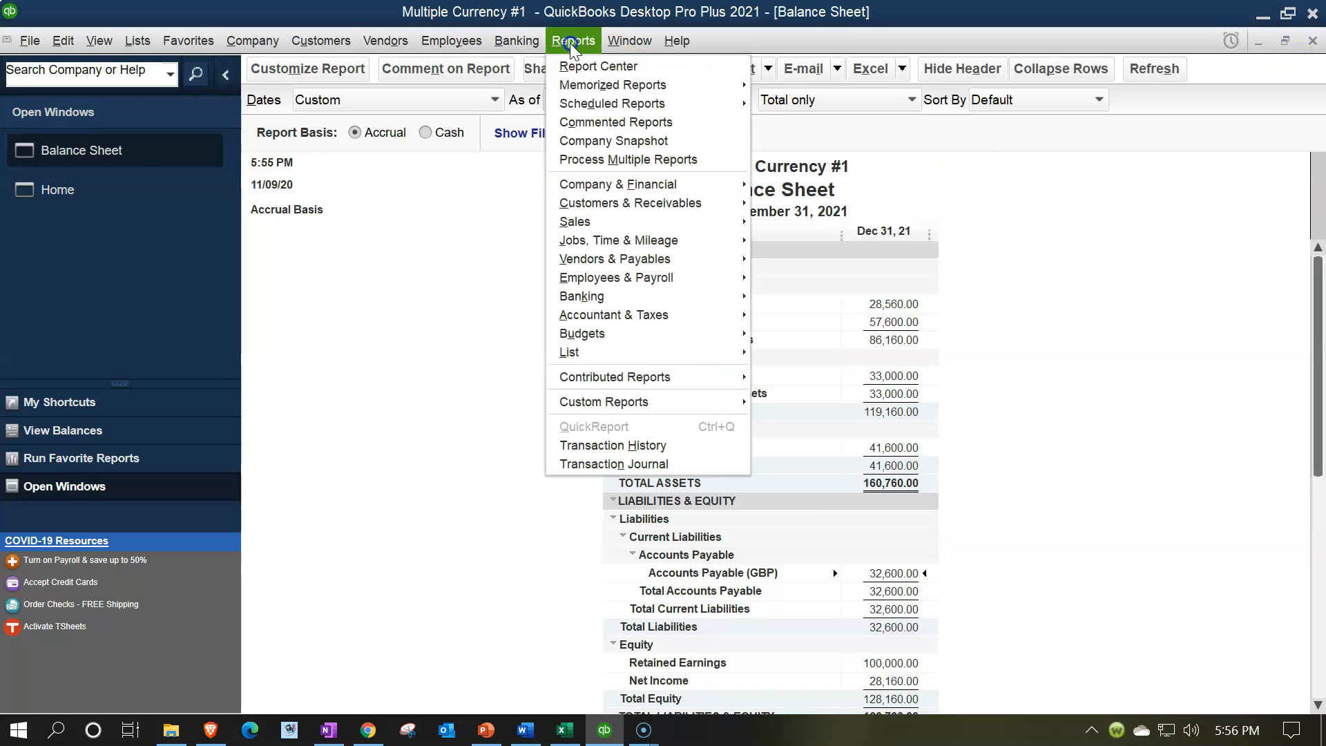
pyautogui.moveTo(608, 184)
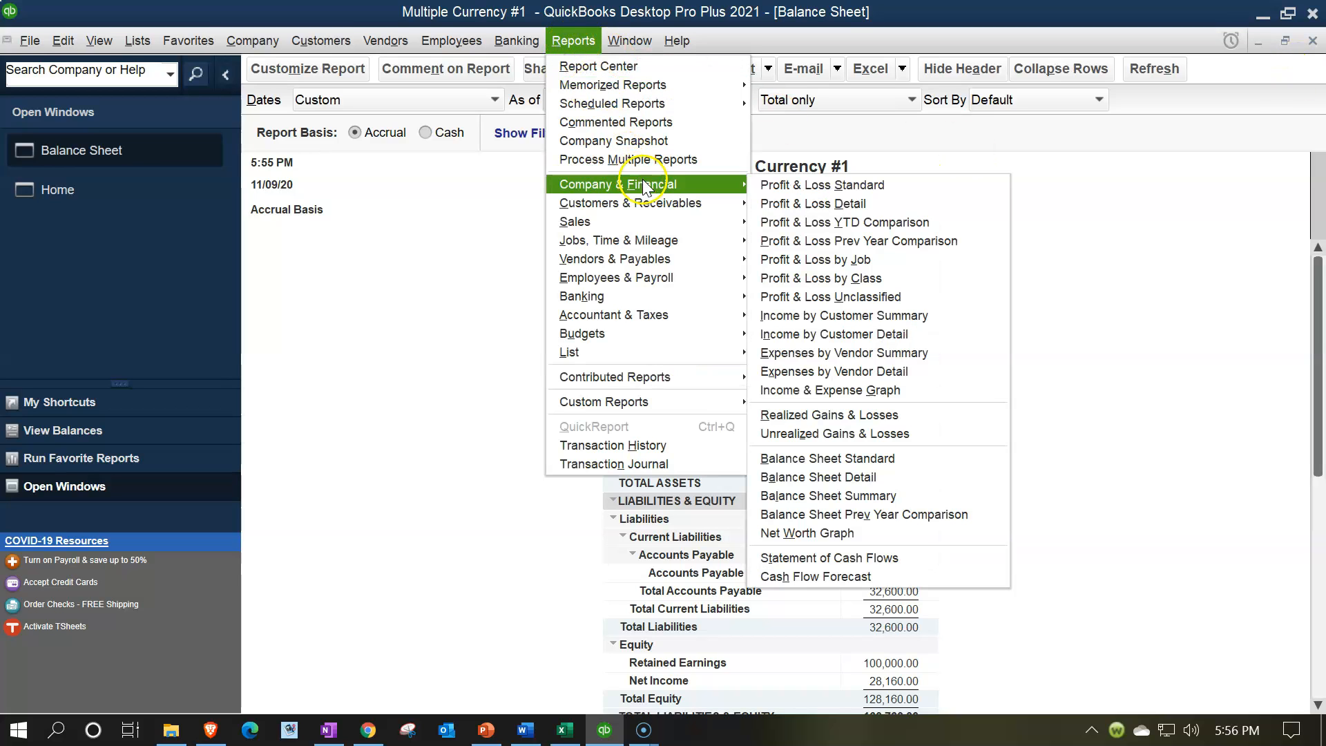
pyautogui.click(771, 188)
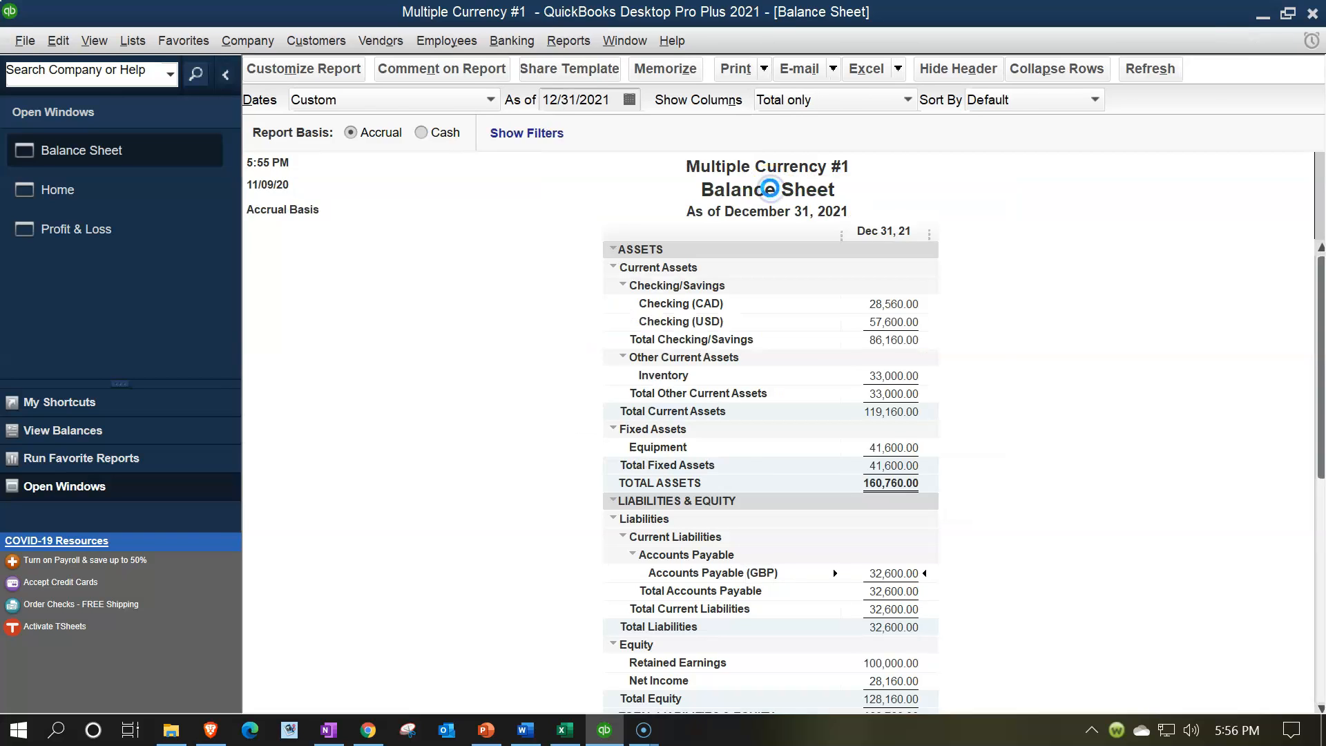
pyautogui.press('Tab')
pyautogui.write('01/01/2021')
pyautogui.press('Tab')
pyautogui.write('123121')
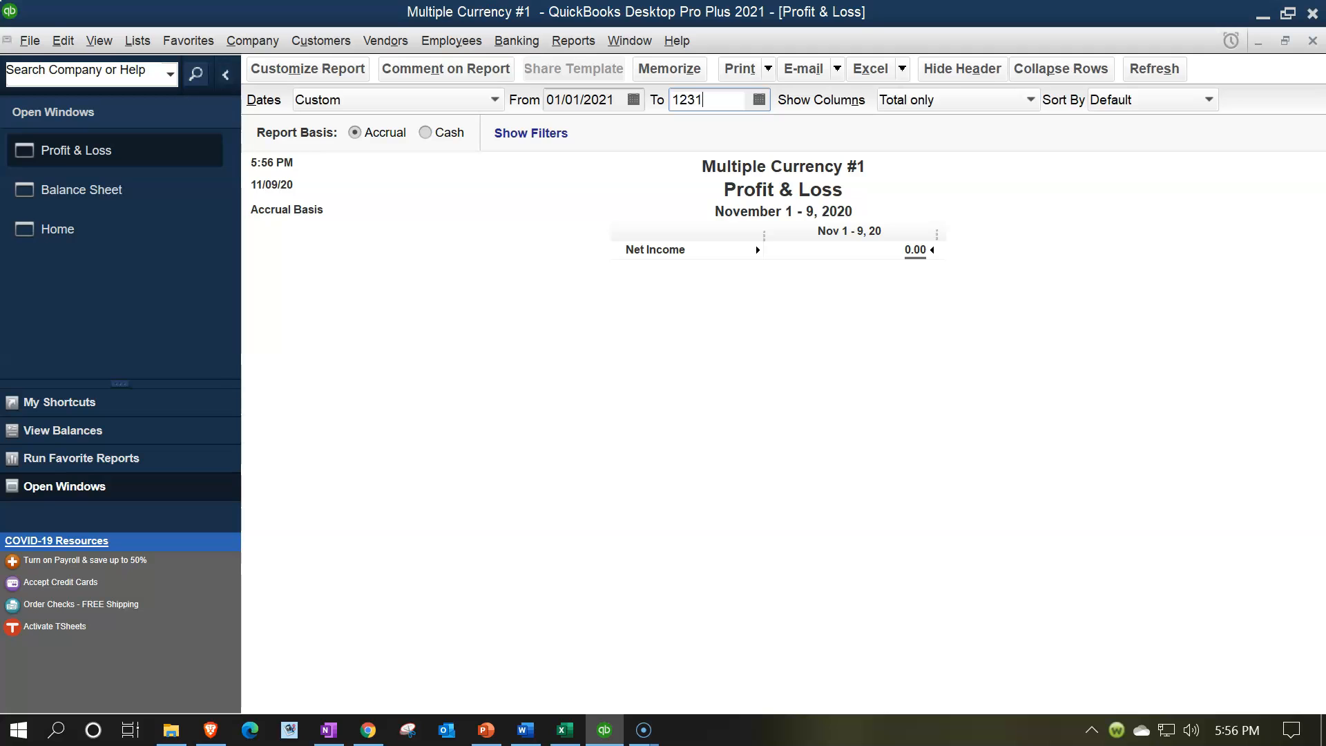
pyautogui.press('Tab')
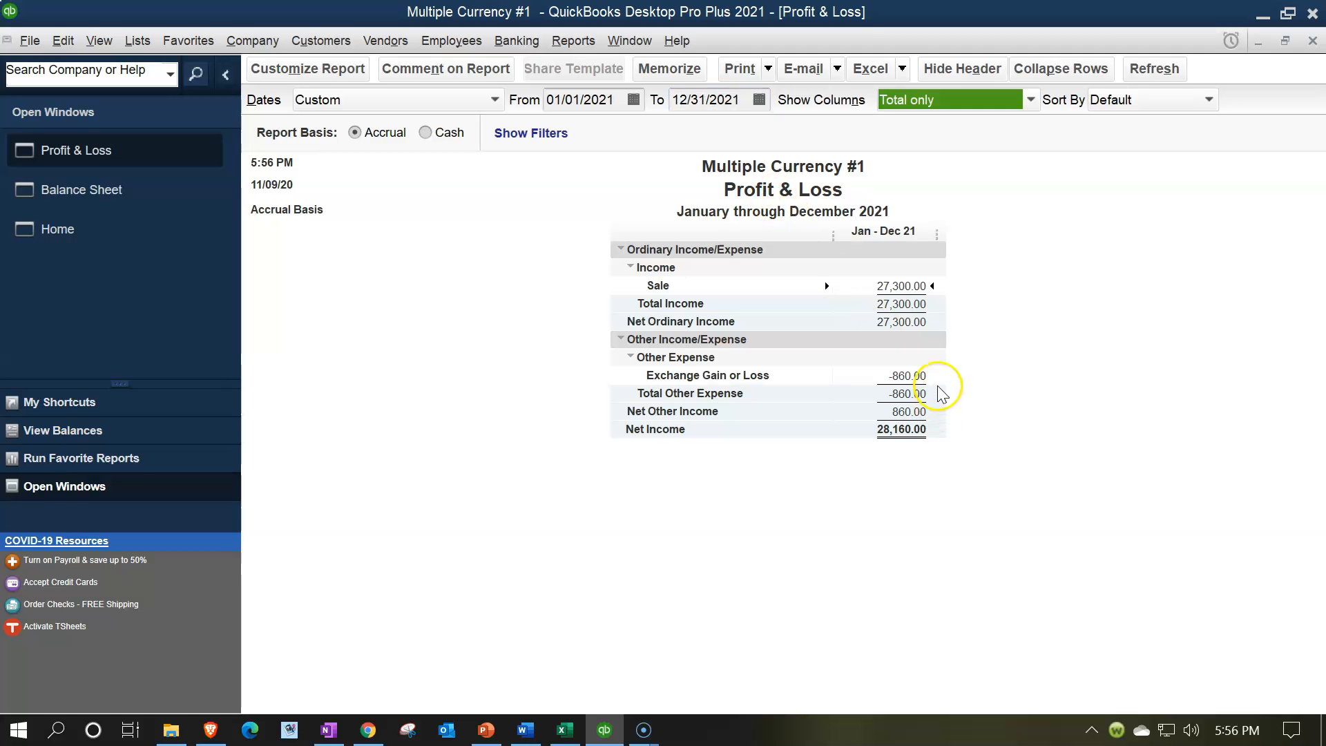
# Step: Check the 12/31/2021 journal entry in the Exchange Gain or Loss transaction detail and return to the Profit & Loss report
pyautogui.doubleClick(899, 377)
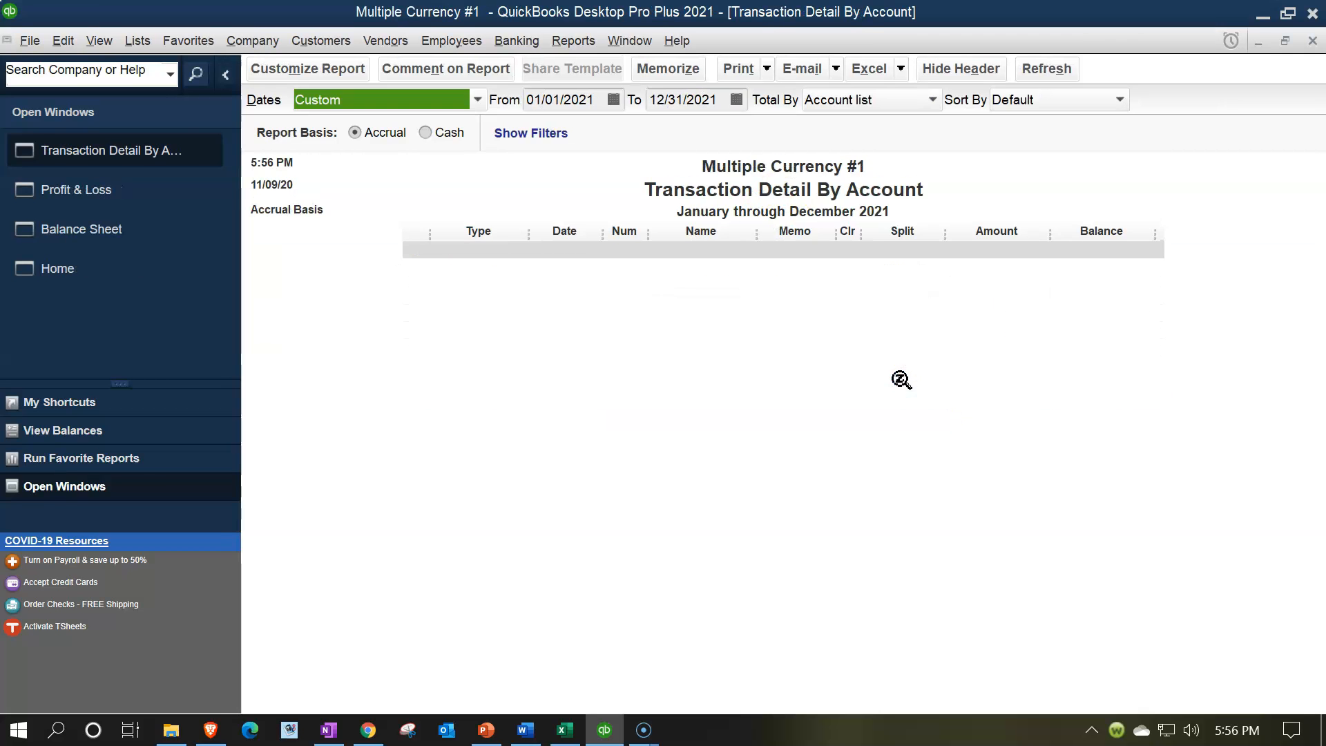
pyautogui.click(1000, 370)
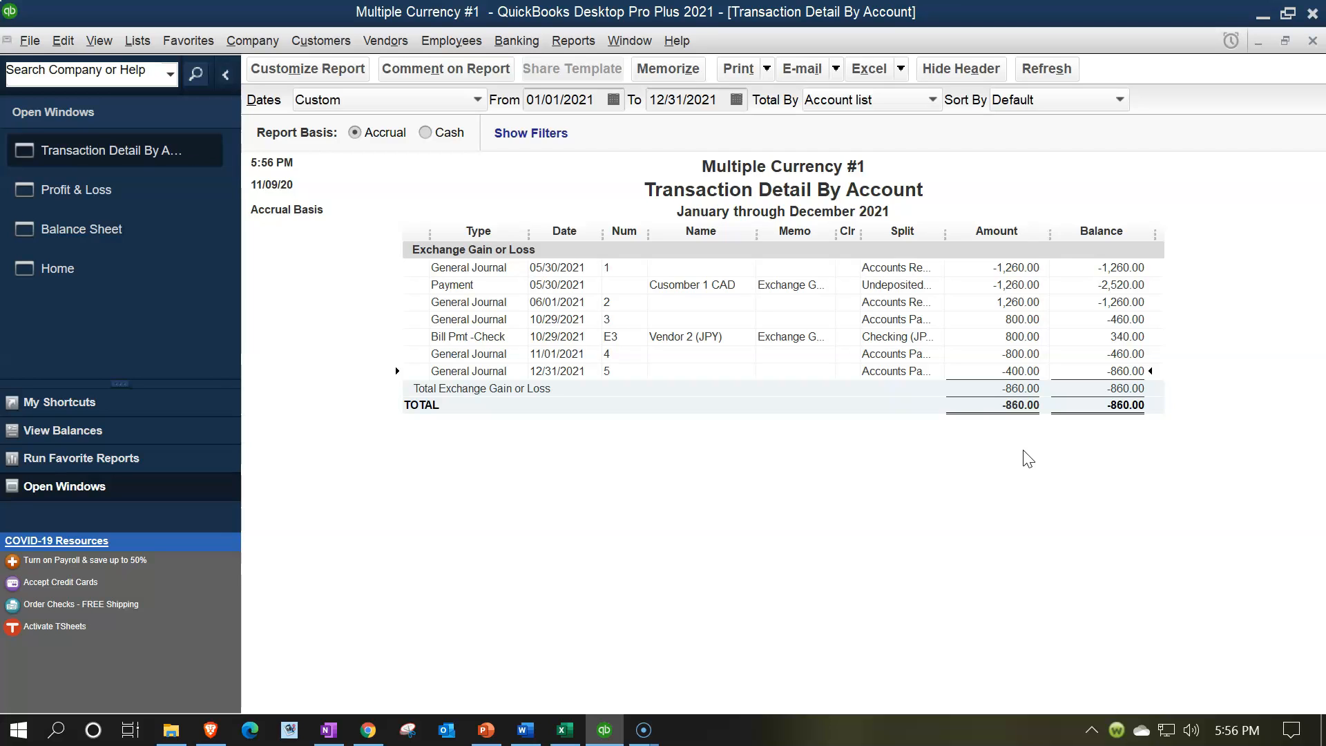
pyautogui.click(1311, 43)
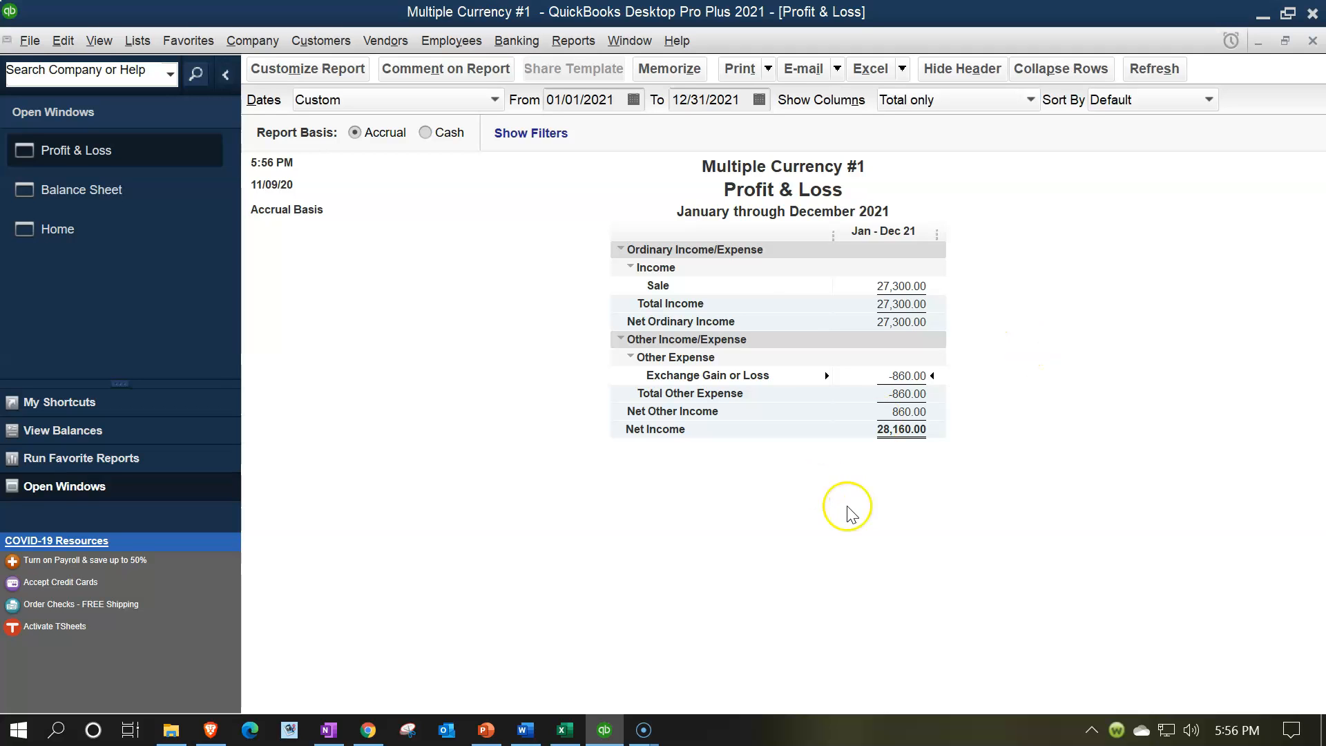
# Step: Switch to the Excel workbook and review the year 2 Foreign Currency Transaction Loss entry and its worksheet posting on the Practice sheet
pyautogui.click(571, 730)
pyautogui.click(486, 584)
pyautogui.scroll(4, 487, 586)
pyautogui.scroll(3, 486, 586)
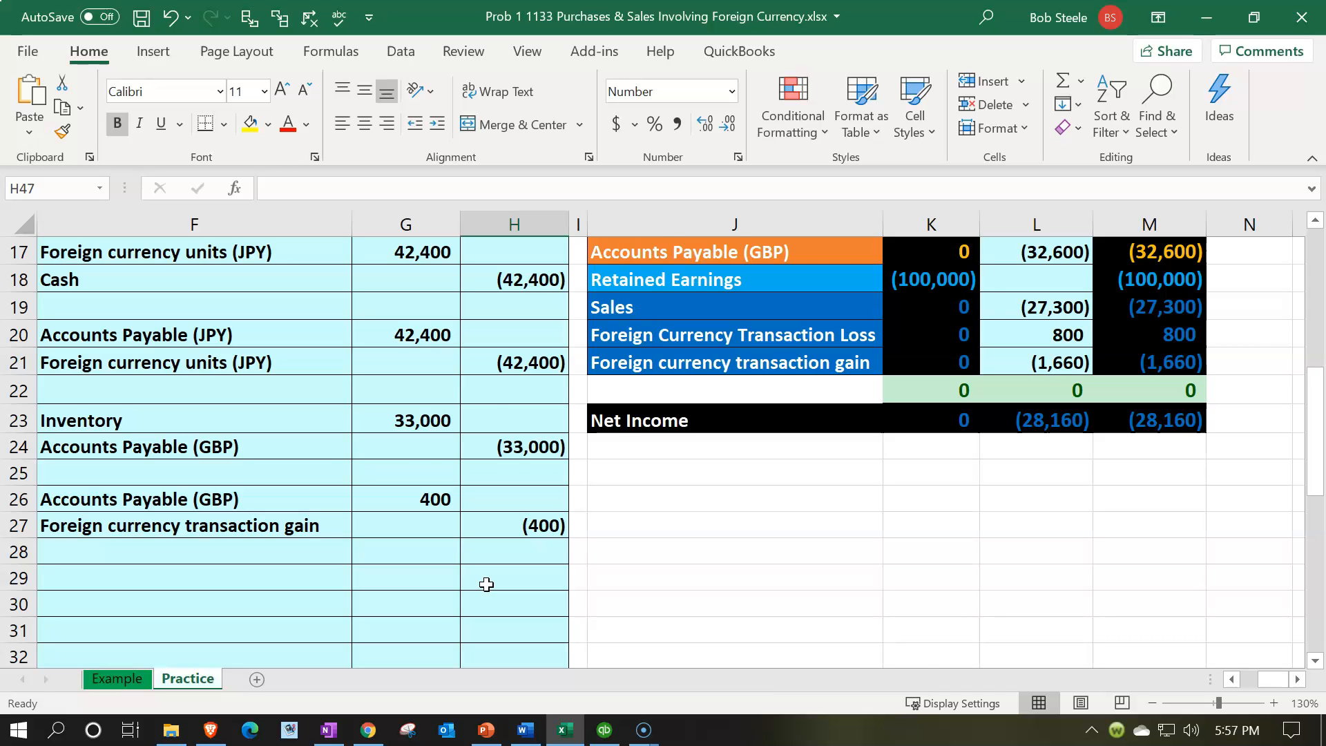
pyautogui.scroll(-6, 486, 585)
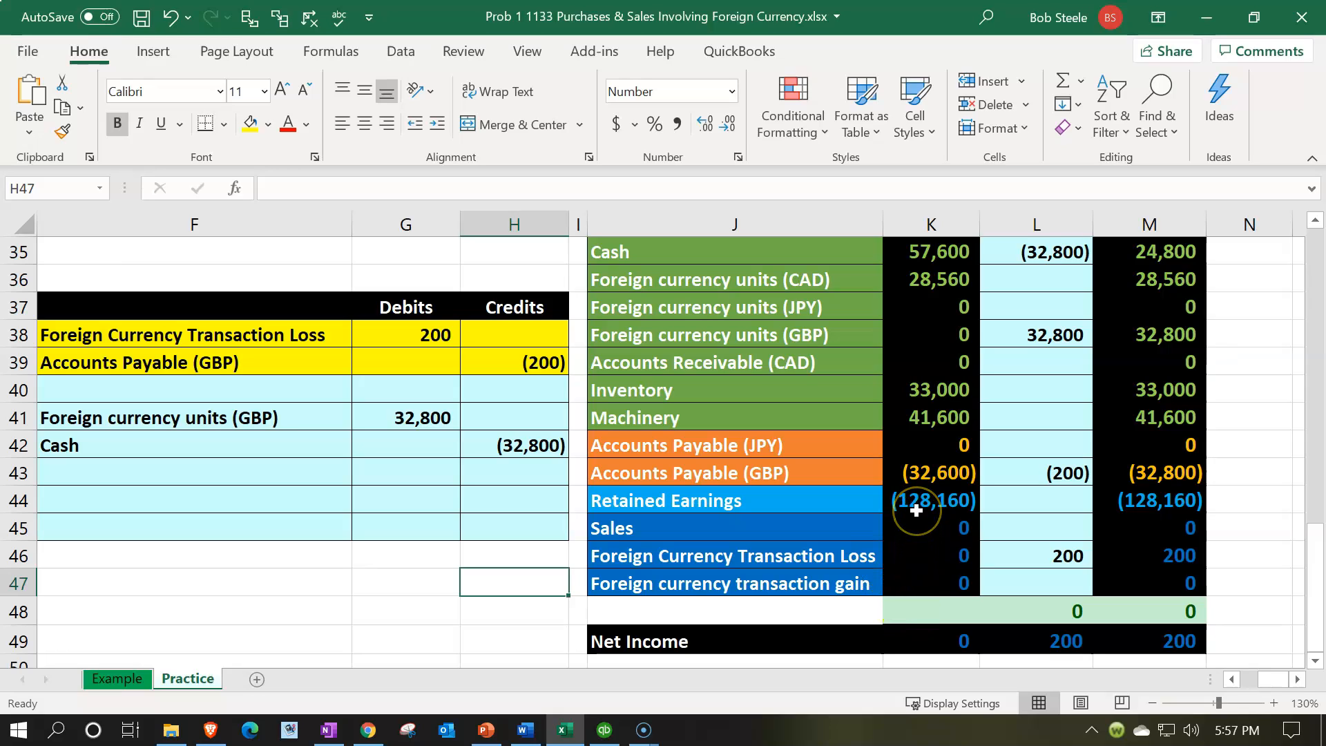
pyautogui.moveTo(267, 337); pyautogui.dragTo(493, 372)
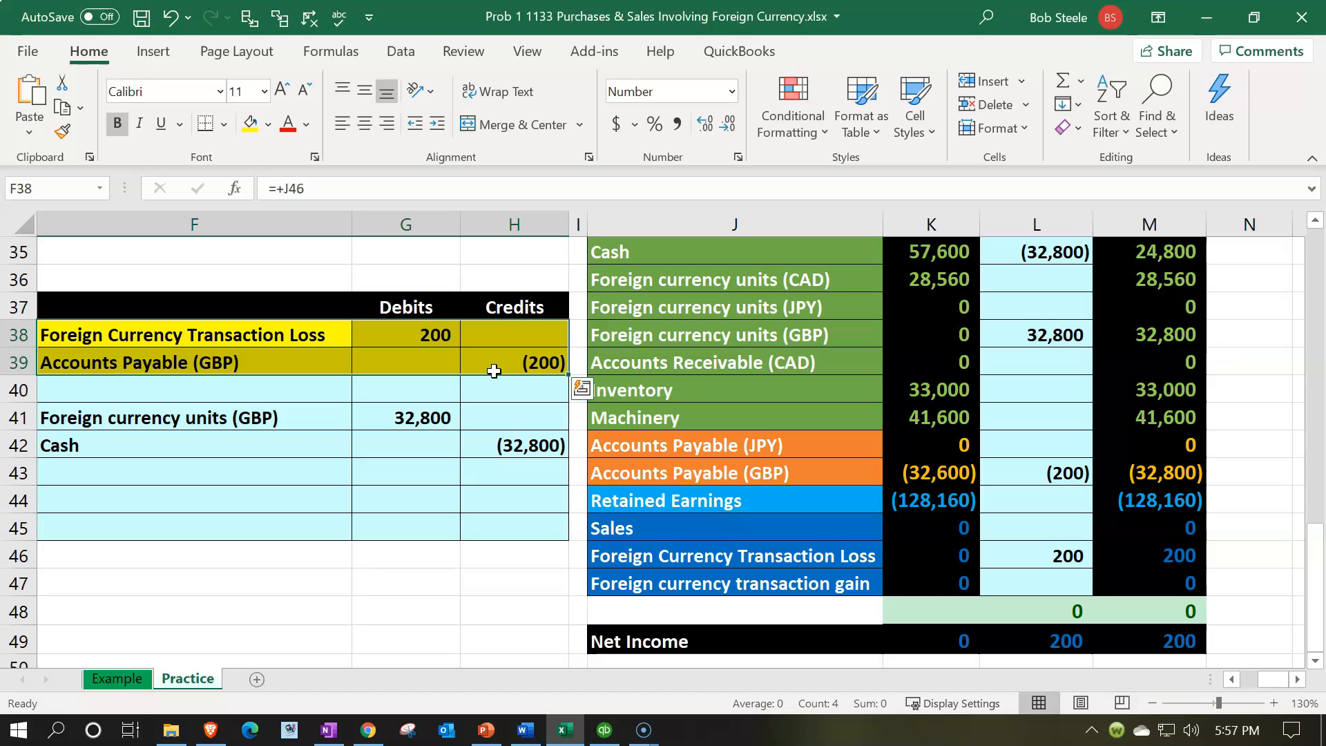
pyautogui.click(1019, 546)
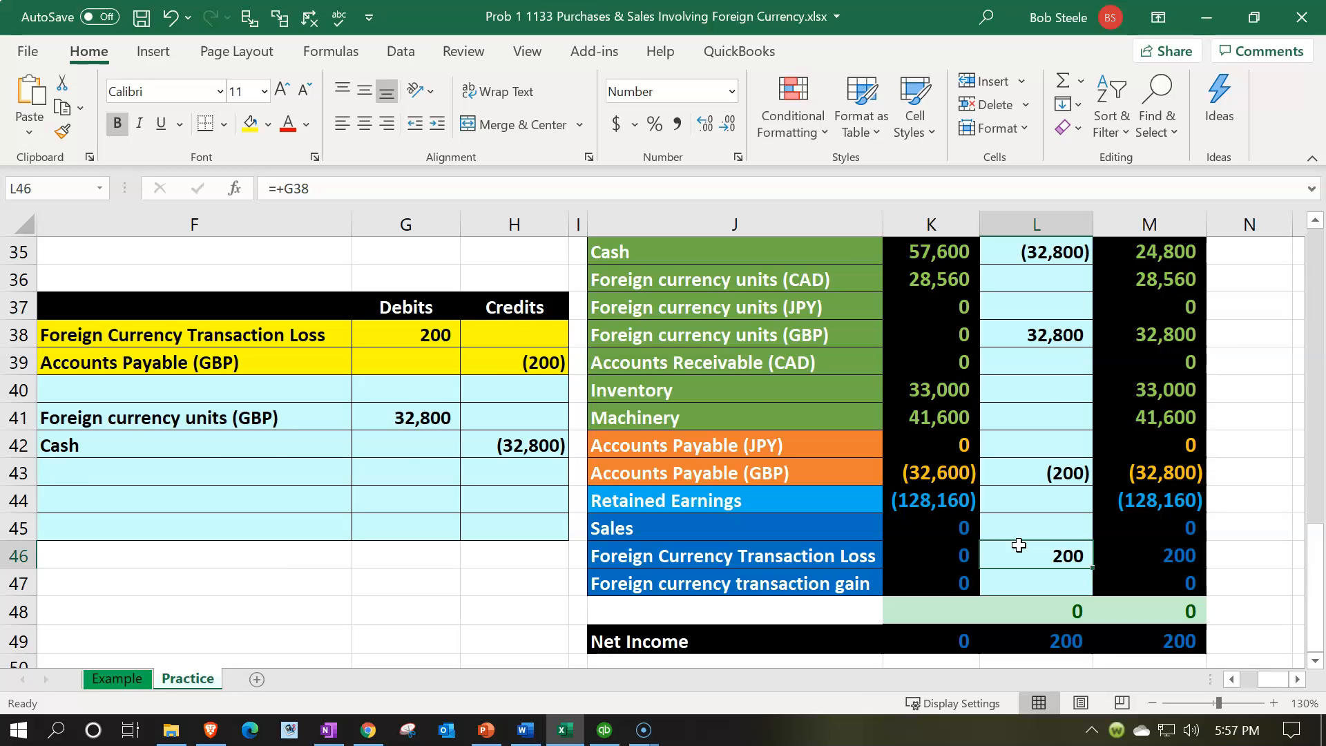
# Step: Examine the formulas for the Inventory purchase, the year 1 Accounts Payable (GBP) adjustment and the year 2 transaction loss
pyautogui.scroll(5, 1018, 546)
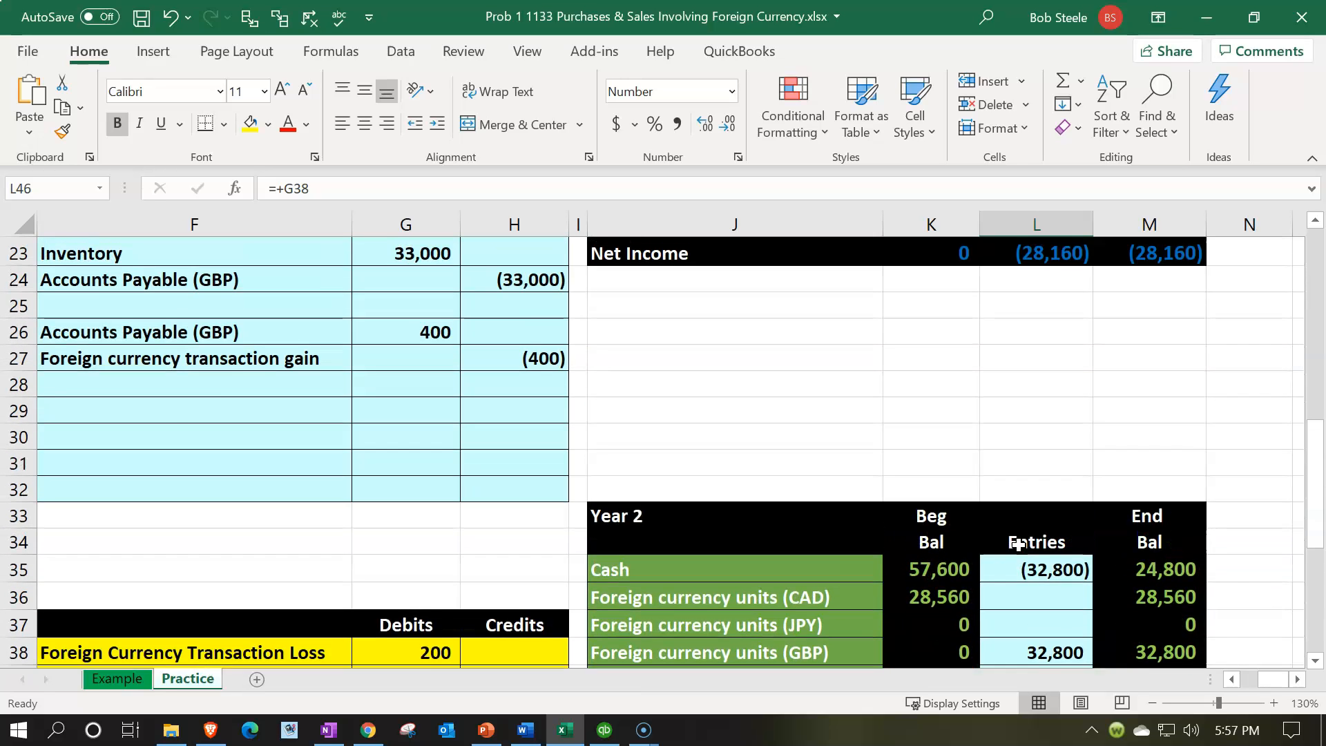
pyautogui.scroll(1, 1018, 545)
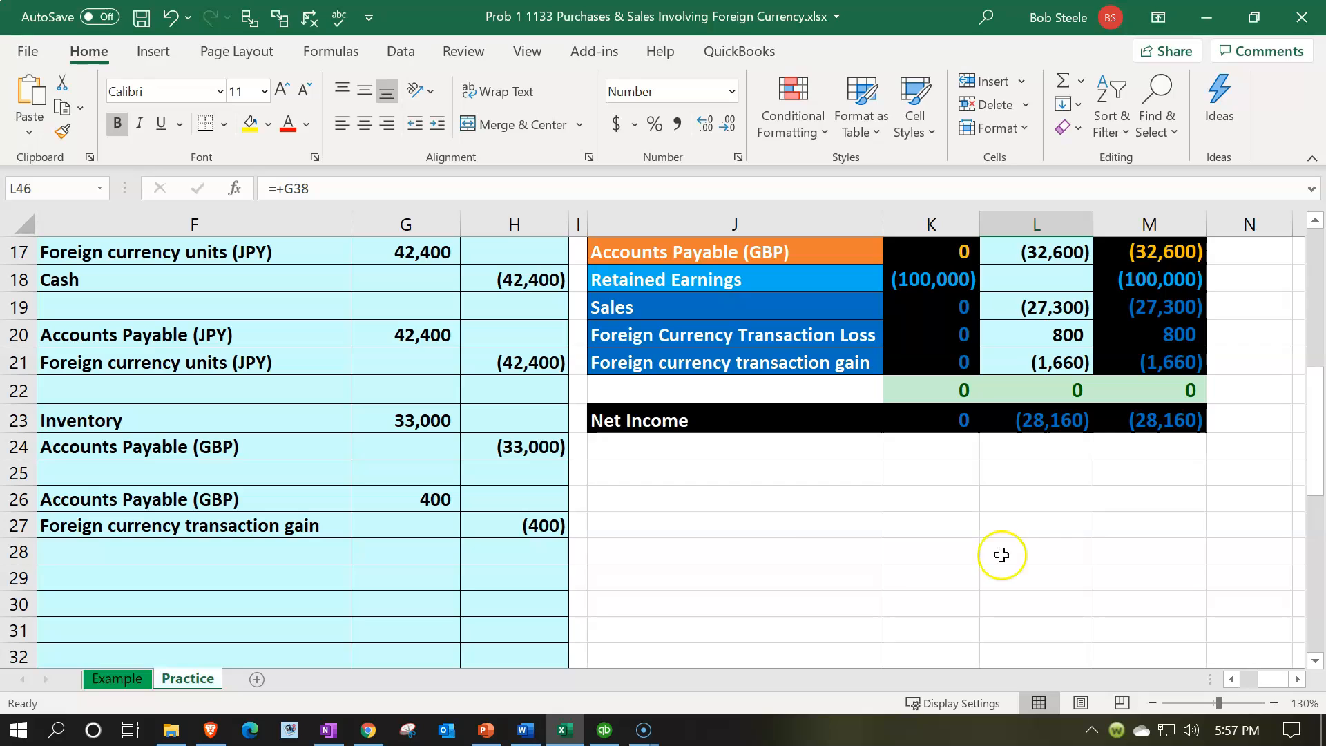
pyautogui.click(391, 421)
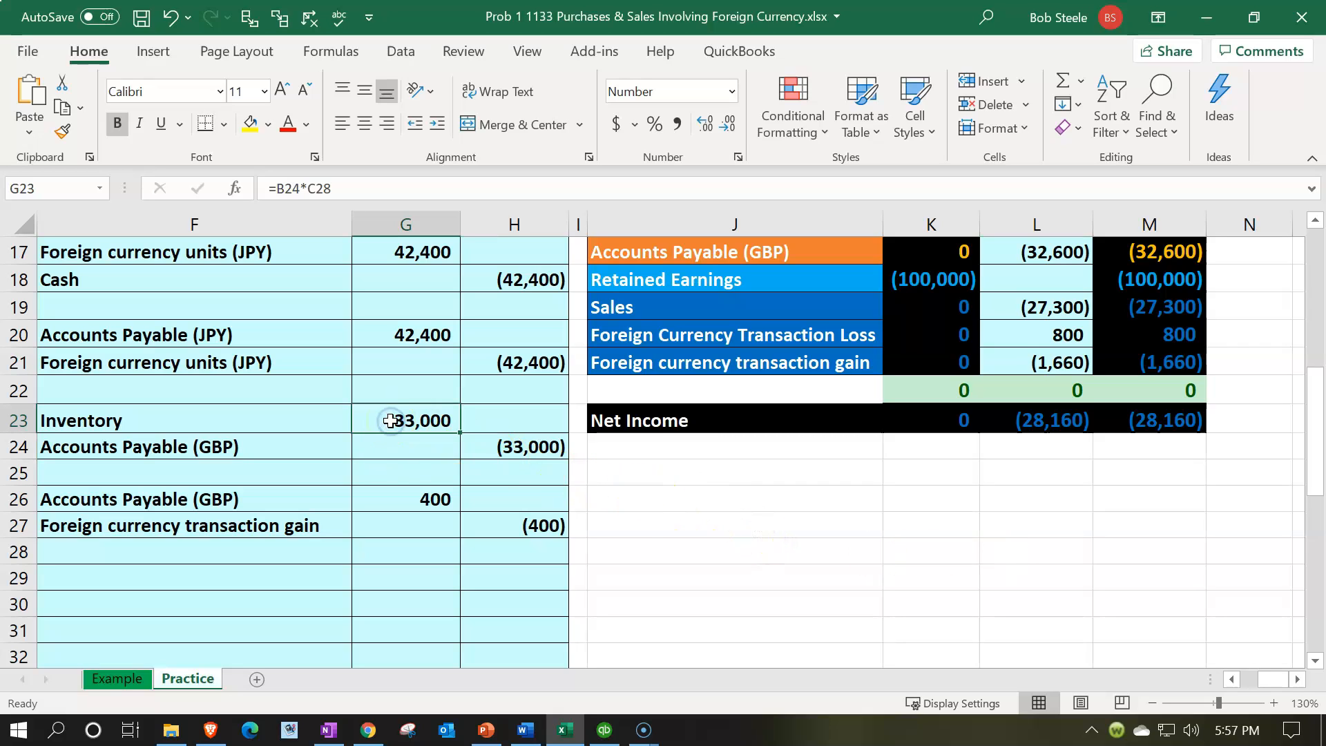
pyautogui.click(402, 495)
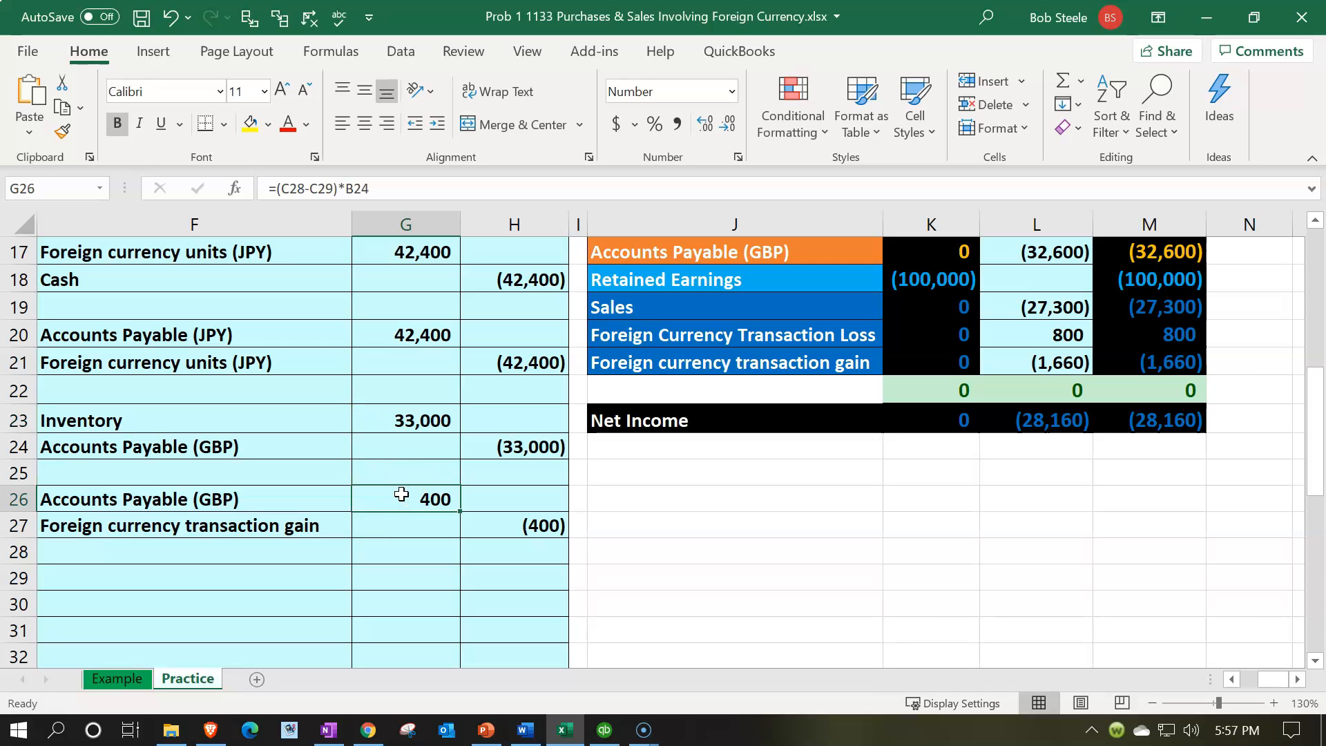
pyautogui.scroll(-4, 401, 495)
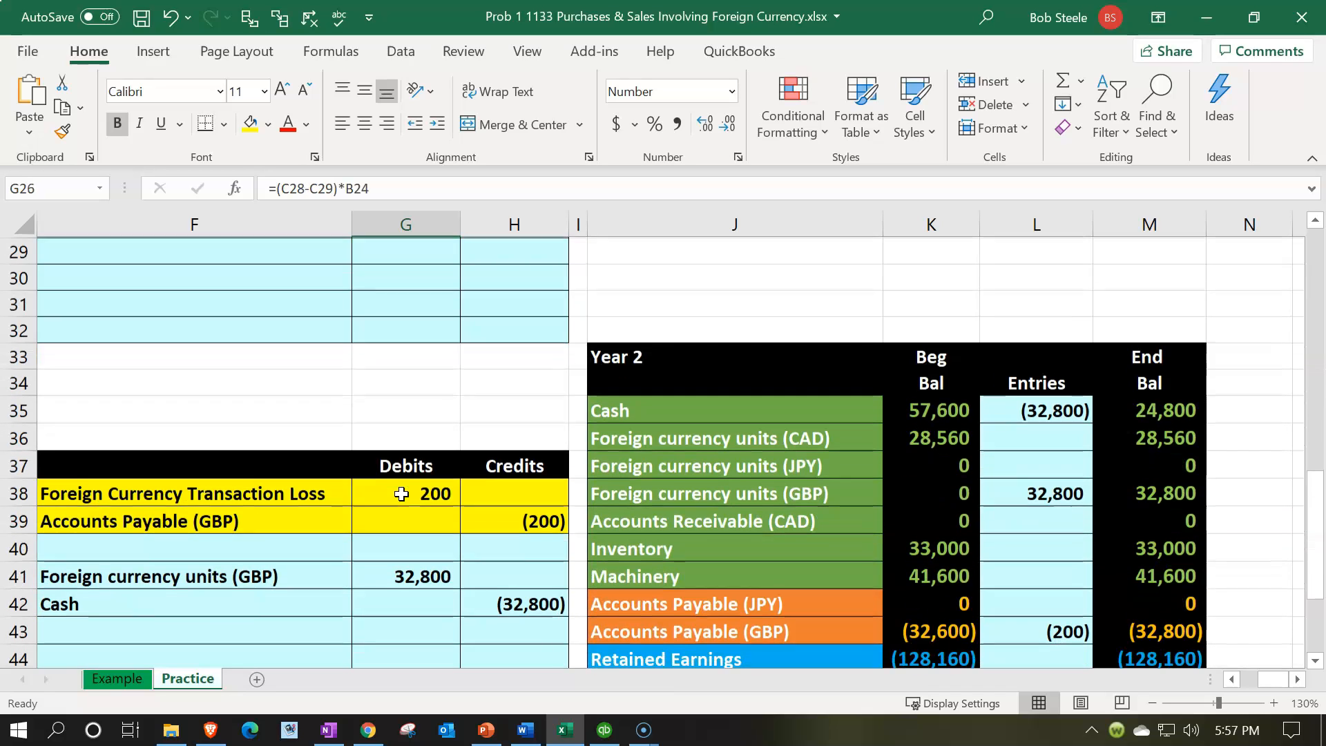
pyautogui.click(401, 494)
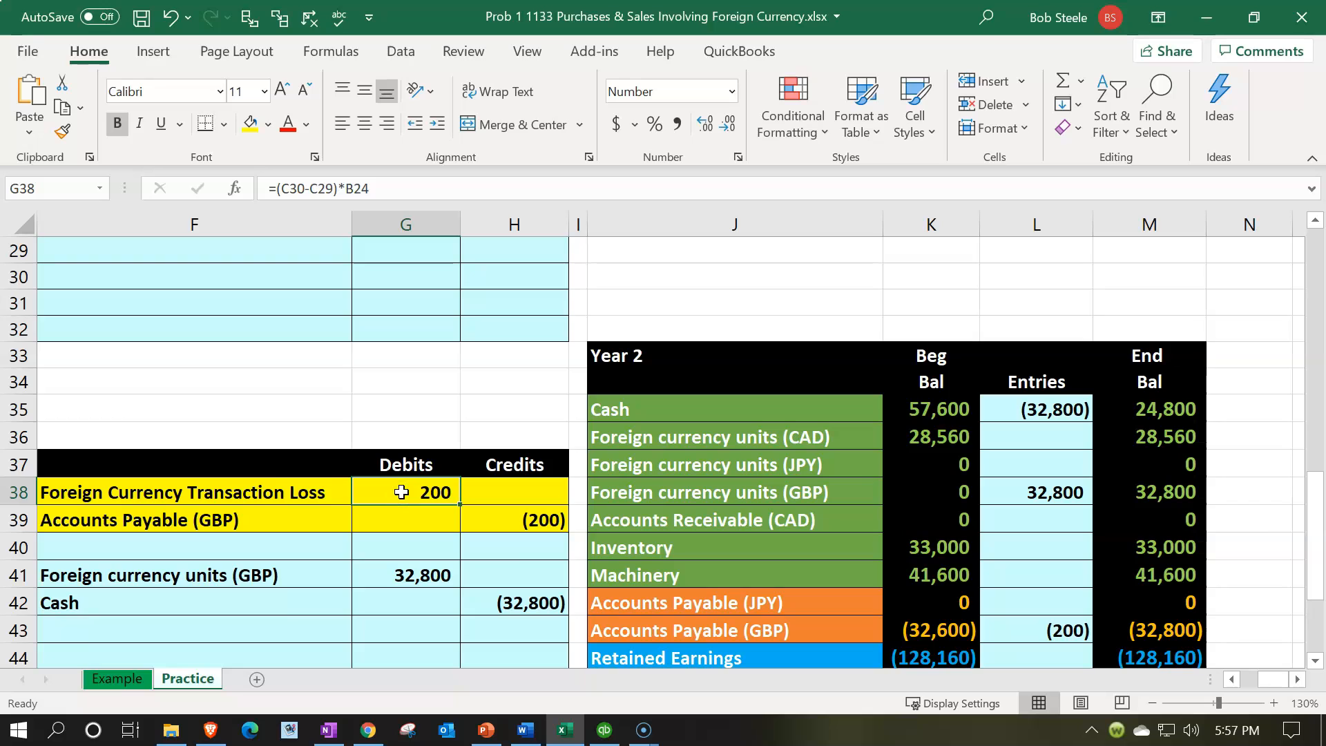
pyautogui.scroll(-2, 401, 492)
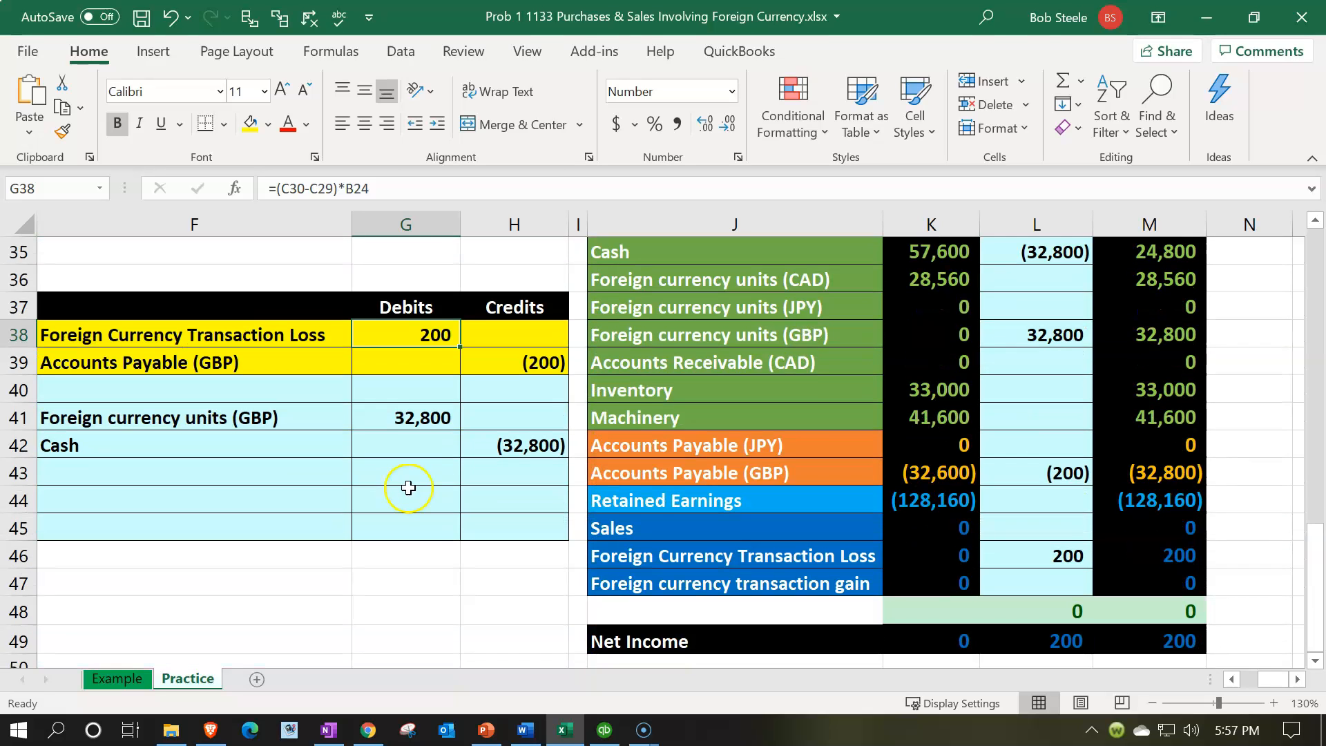
# Step: Compare the year 2 foreign currency units (GBP) purchase with the highlighted transaction loss journal entry
pyautogui.click(423, 414)
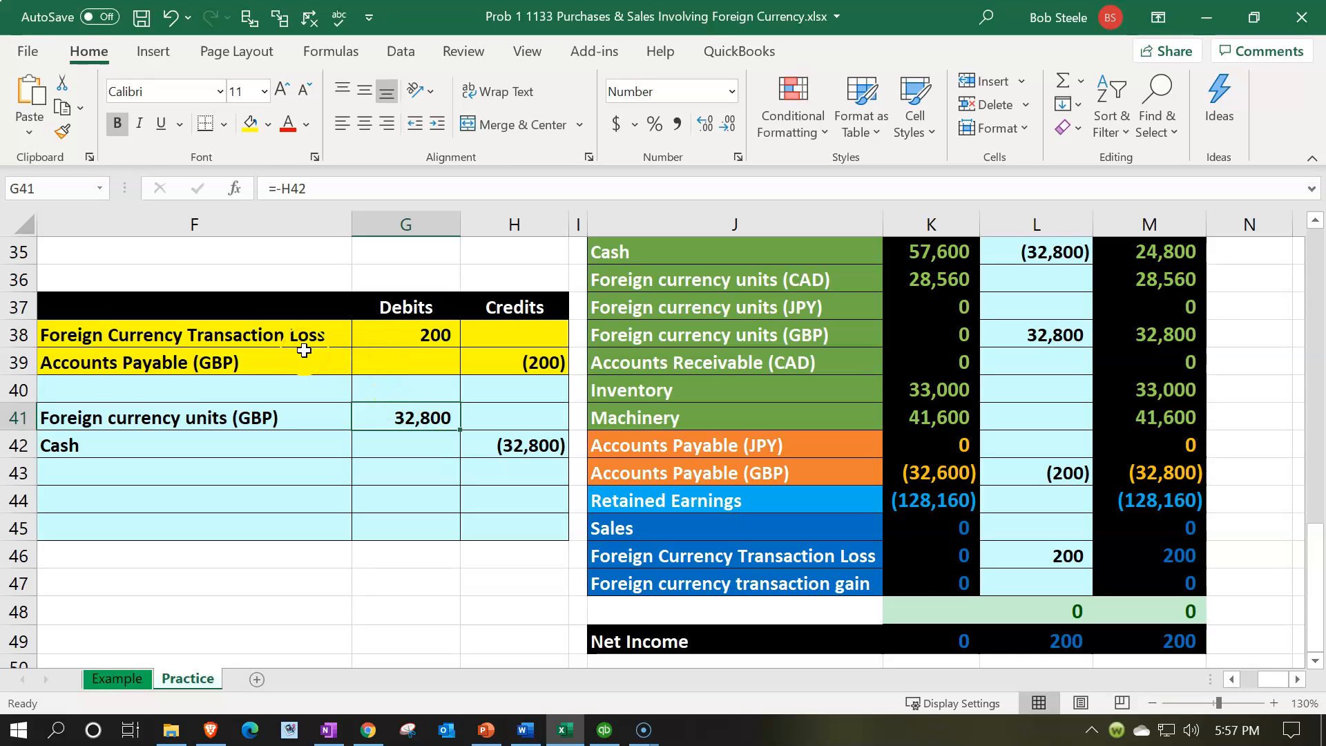
pyautogui.moveTo(290, 334); pyautogui.dragTo(499, 351)
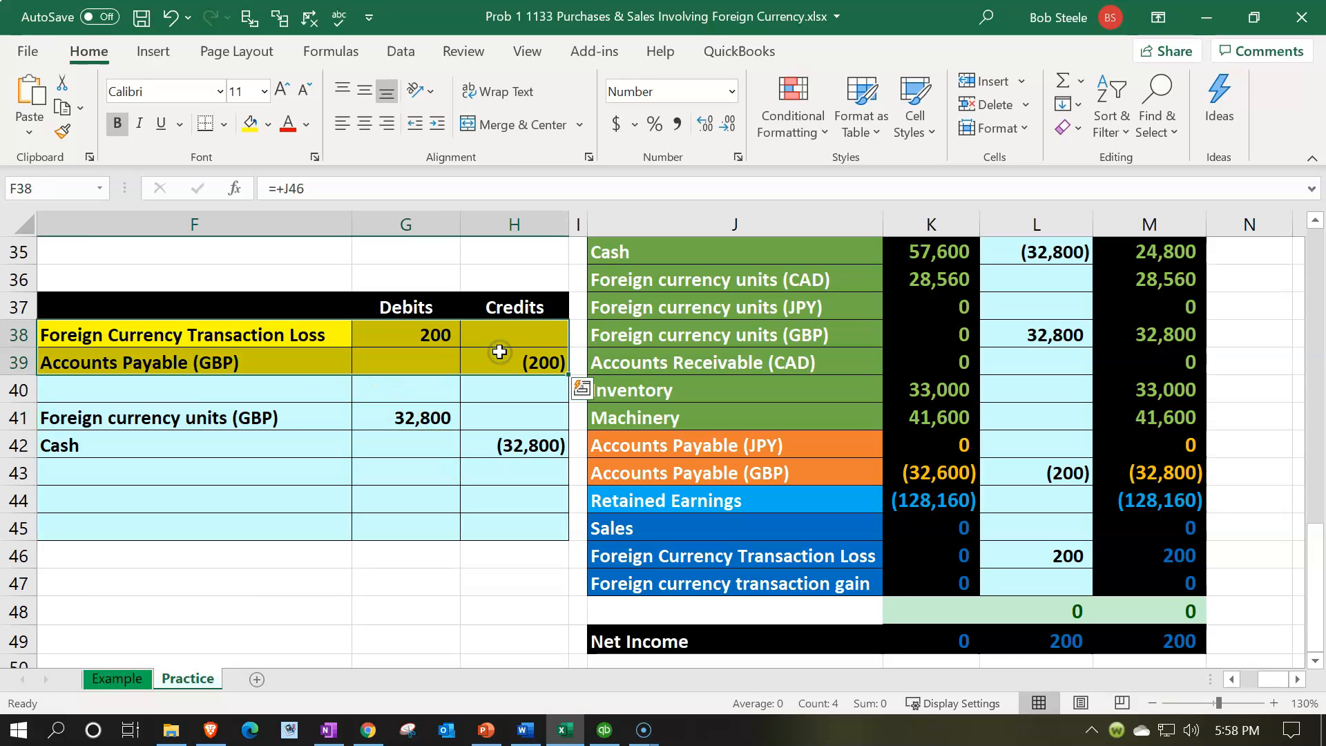
pyautogui.click(306, 419)
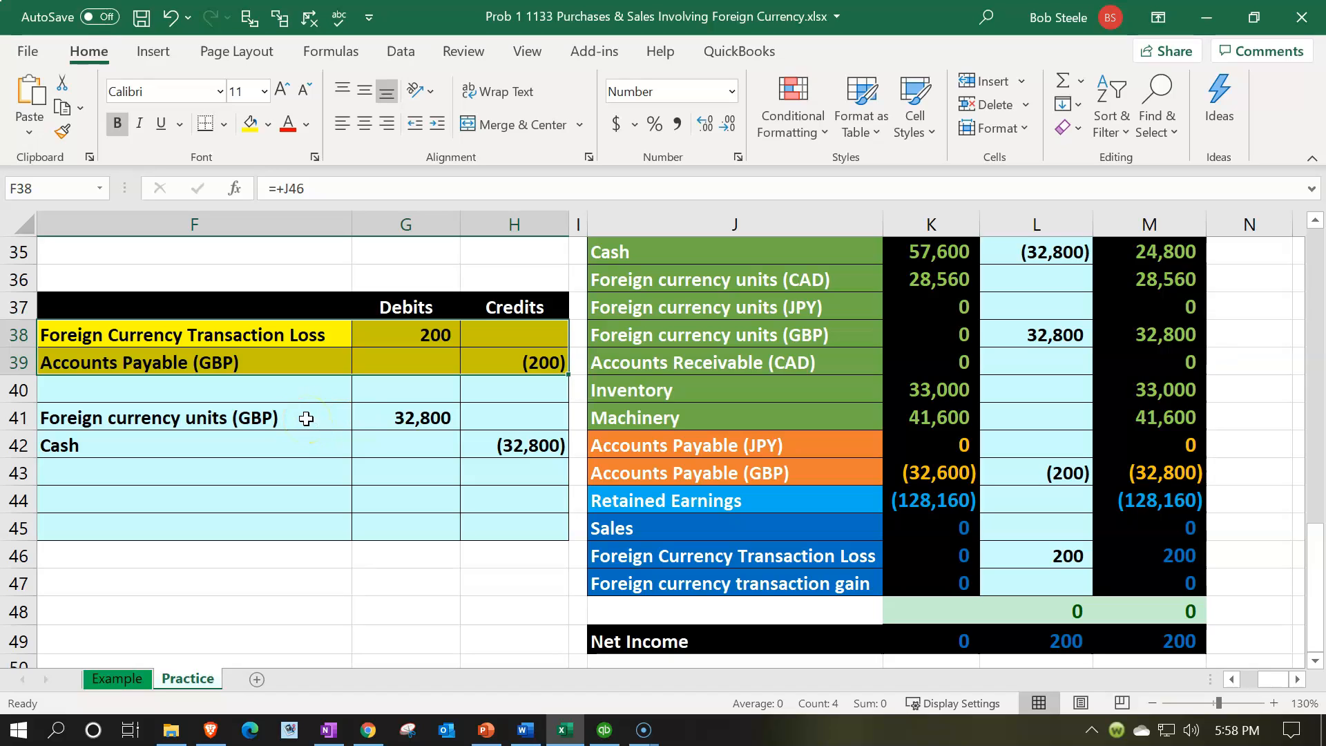
pyautogui.moveTo(290, 338); pyautogui.dragTo(474, 355)
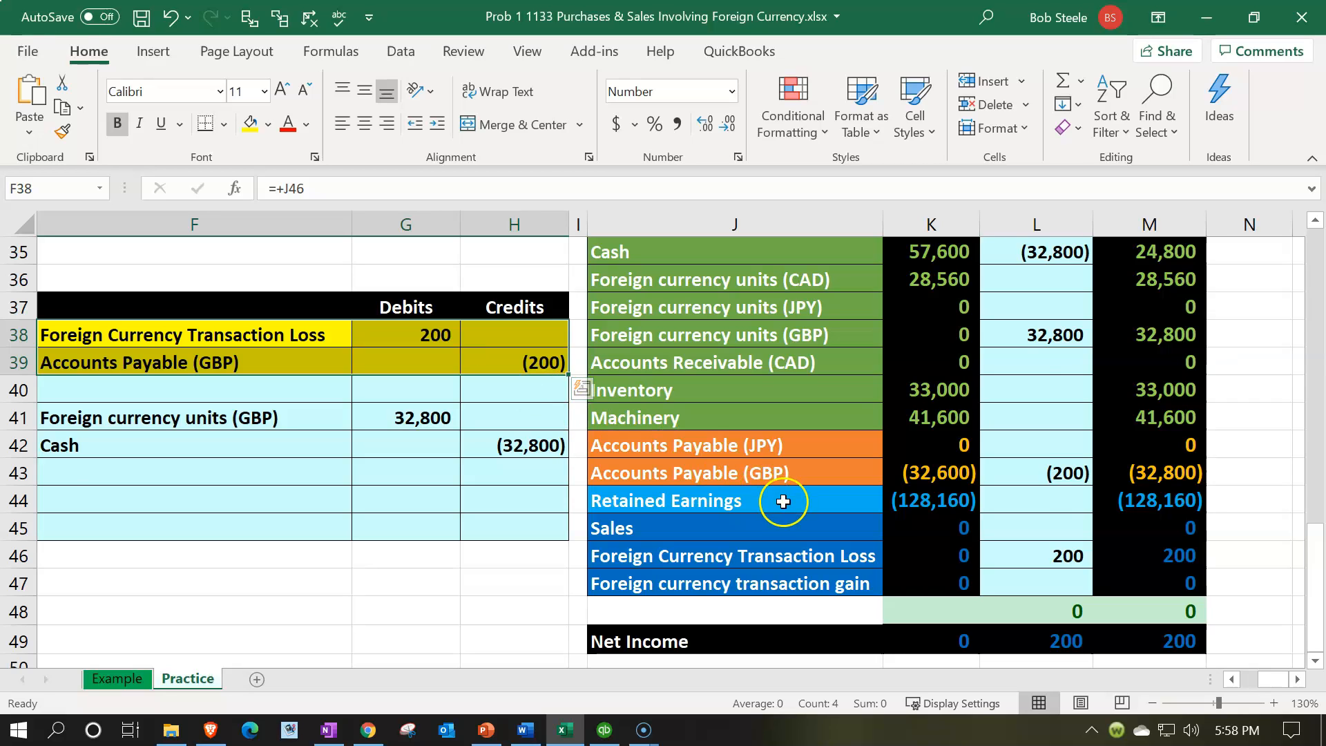
# Step: Compare the year 1 foreign currency transaction gain credit in H27 with the year 2 transaction loss in L46
pyautogui.scroll(5, 783, 501)
pyautogui.scroll(1, 783, 501)
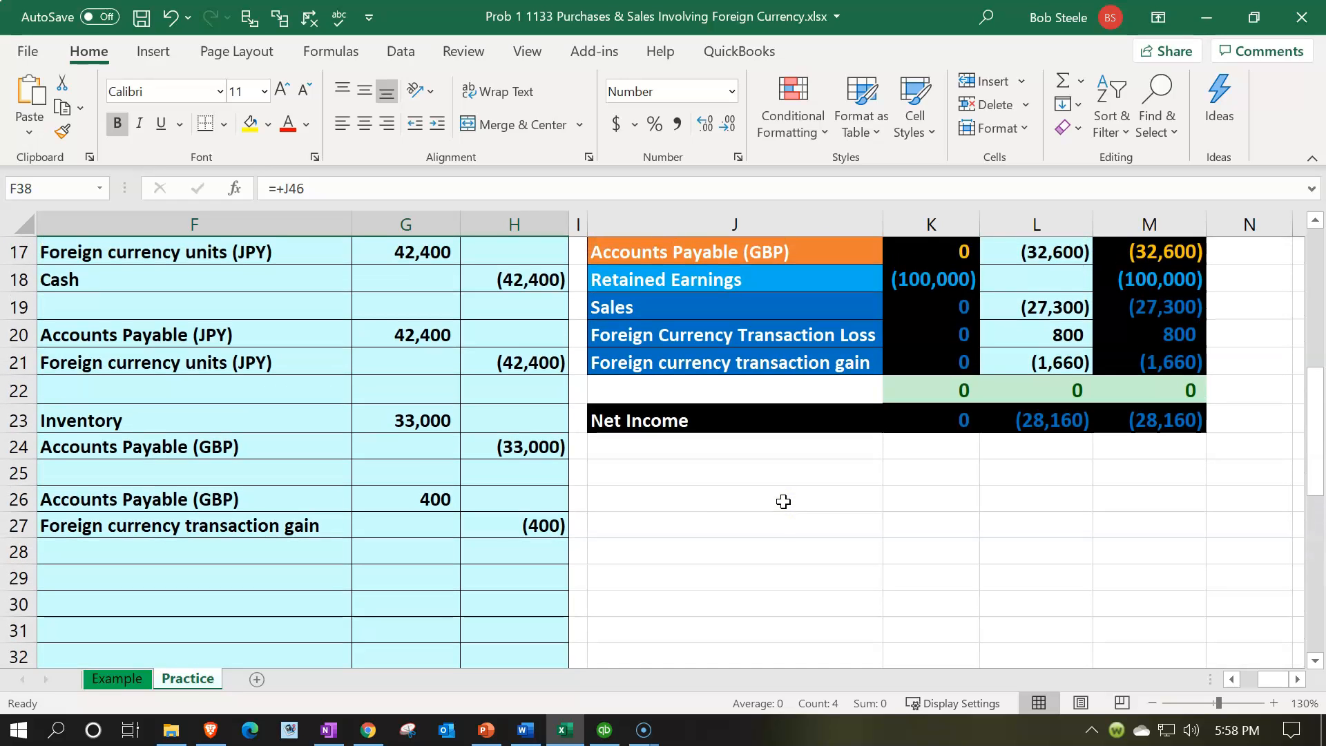
pyautogui.click(524, 544)
pyautogui.click(525, 528)
pyautogui.scroll(-6, 523, 532)
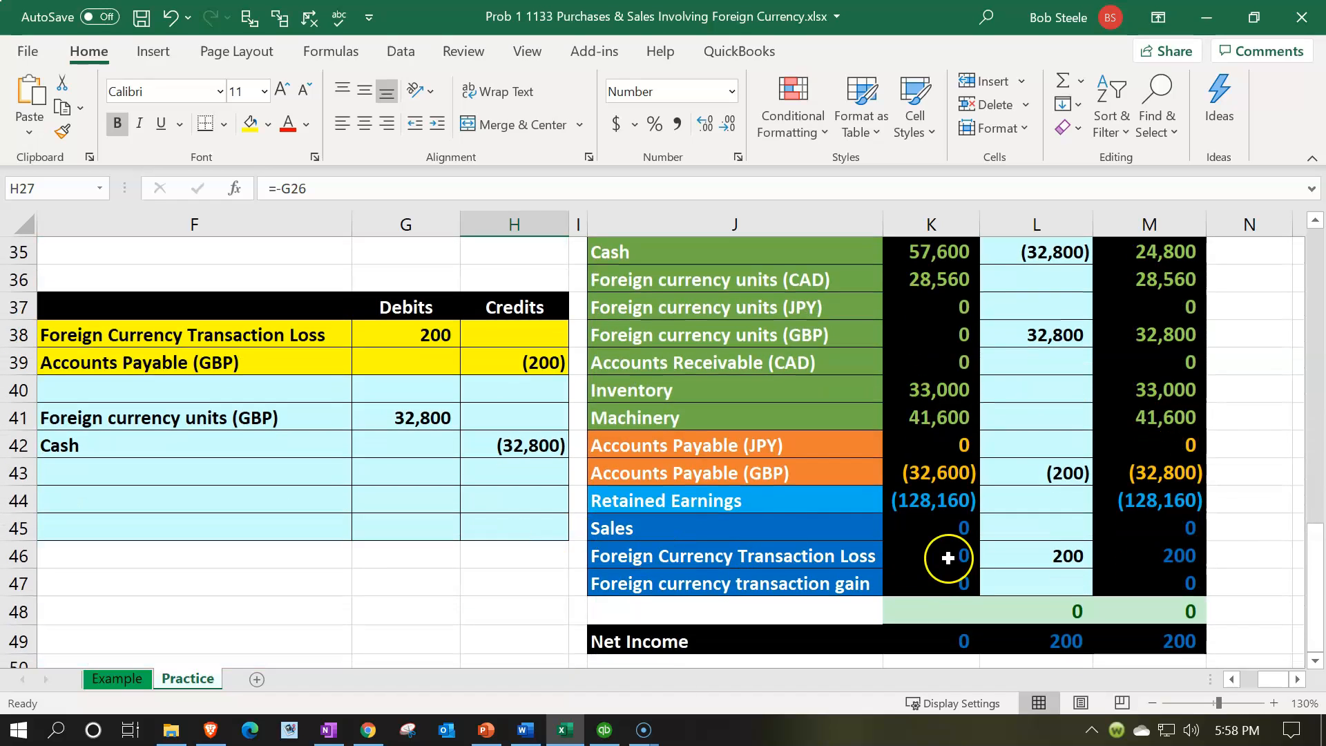
pyautogui.click(1008, 567)
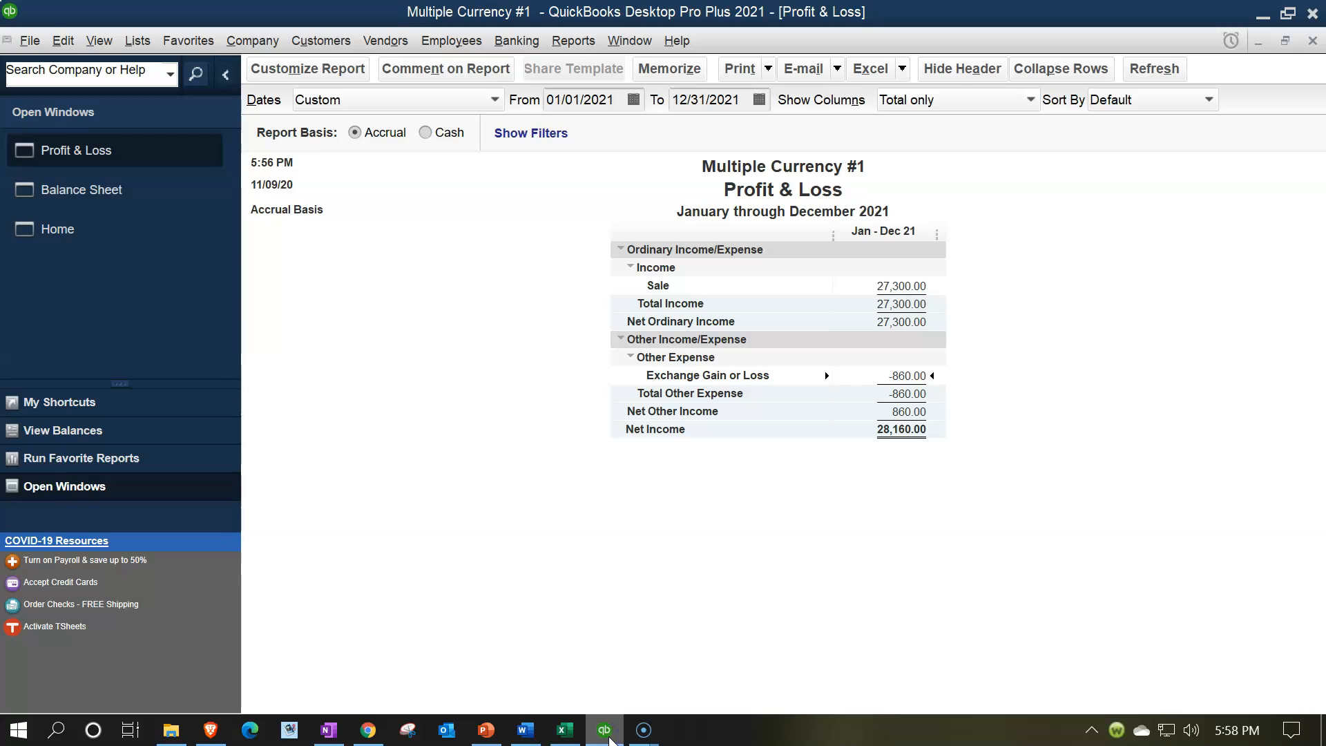
# Step: Switch back to QuickBooks and open the 12/31/2021 general journal entry from the Exchange Gain or Loss detail, dismissing the entry-numbering notice
pyautogui.doubleClick(910, 381)
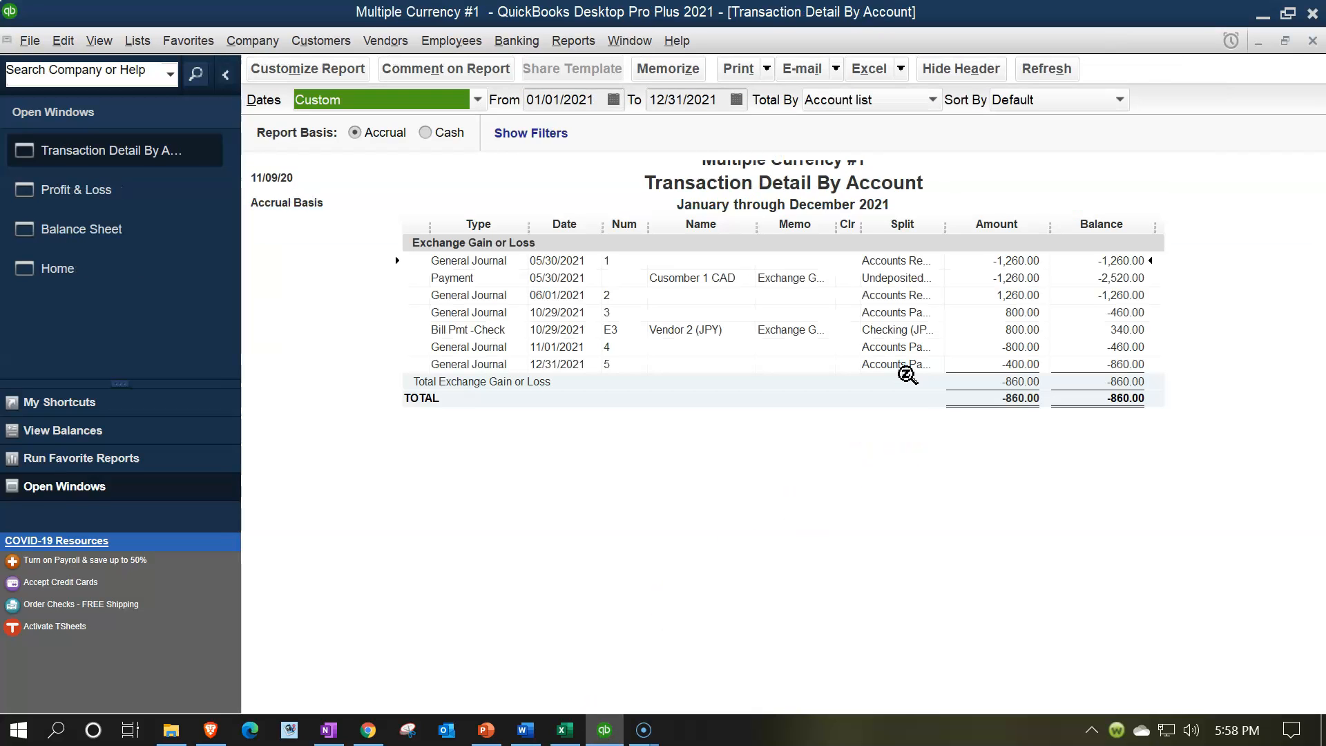
pyautogui.click(1005, 373)
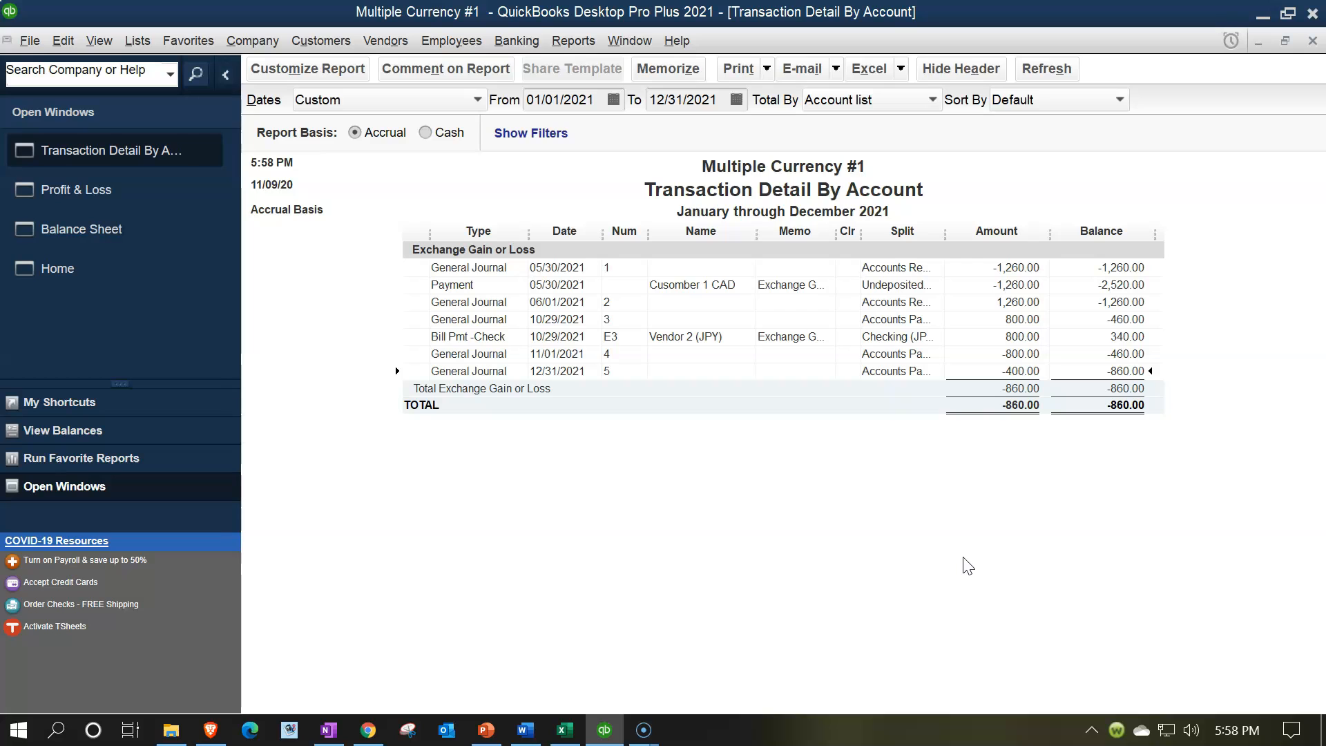
pyautogui.doubleClick(1012, 370)
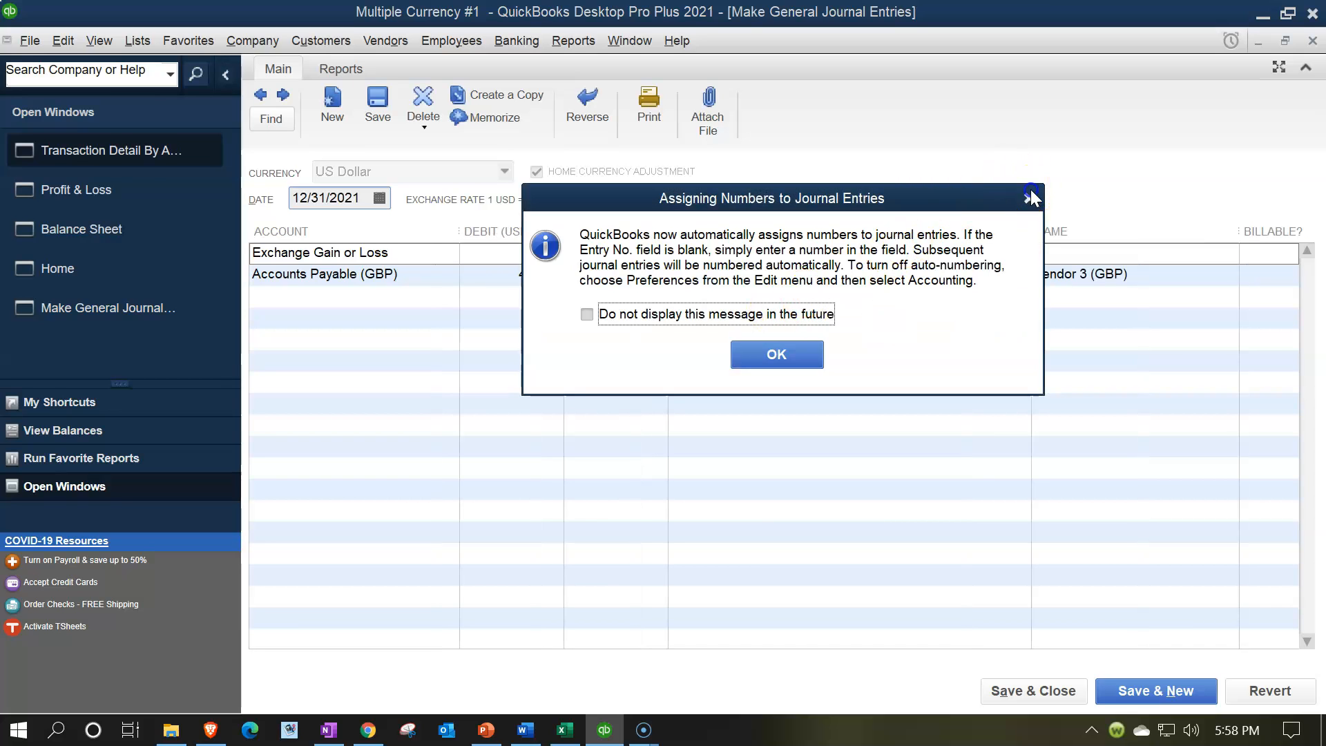
pyautogui.click(1028, 199)
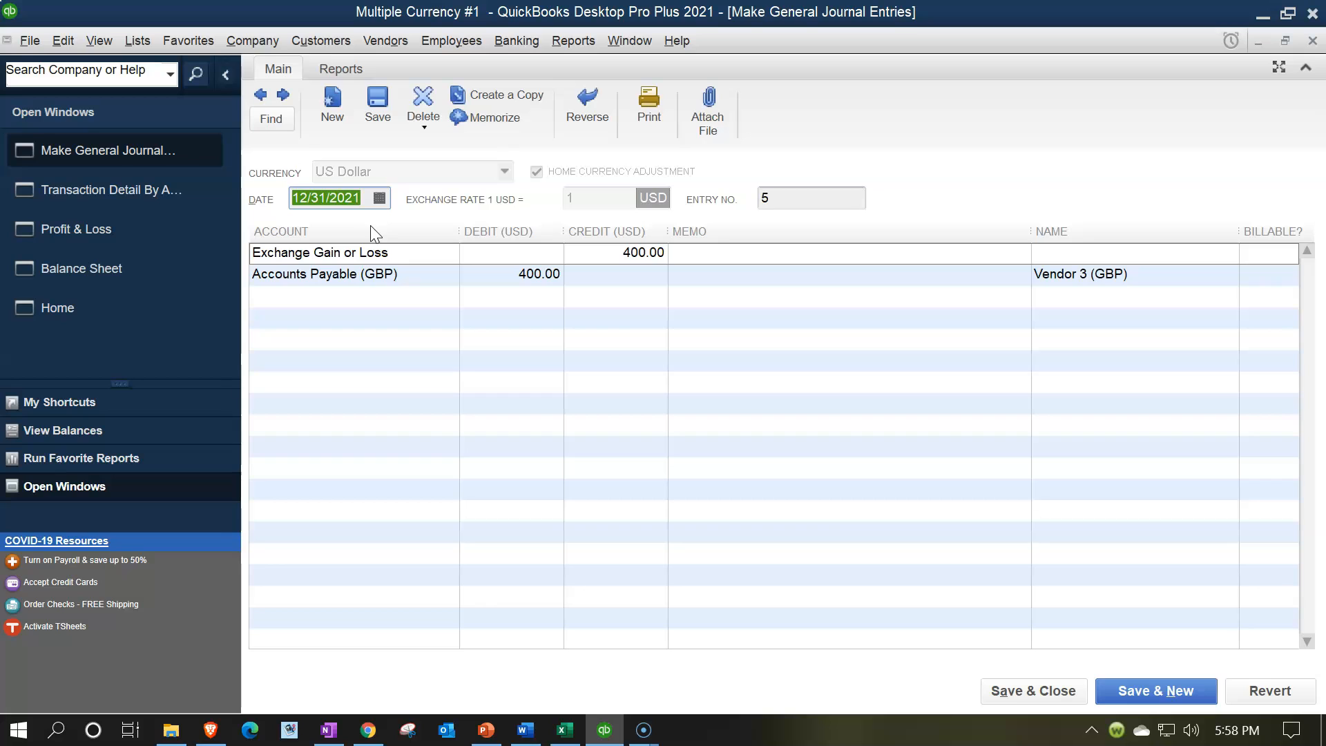
# Step: Start a new general journal entry and date it 01/01/2022
pyautogui.click(283, 96)
pyautogui.click(352, 207)
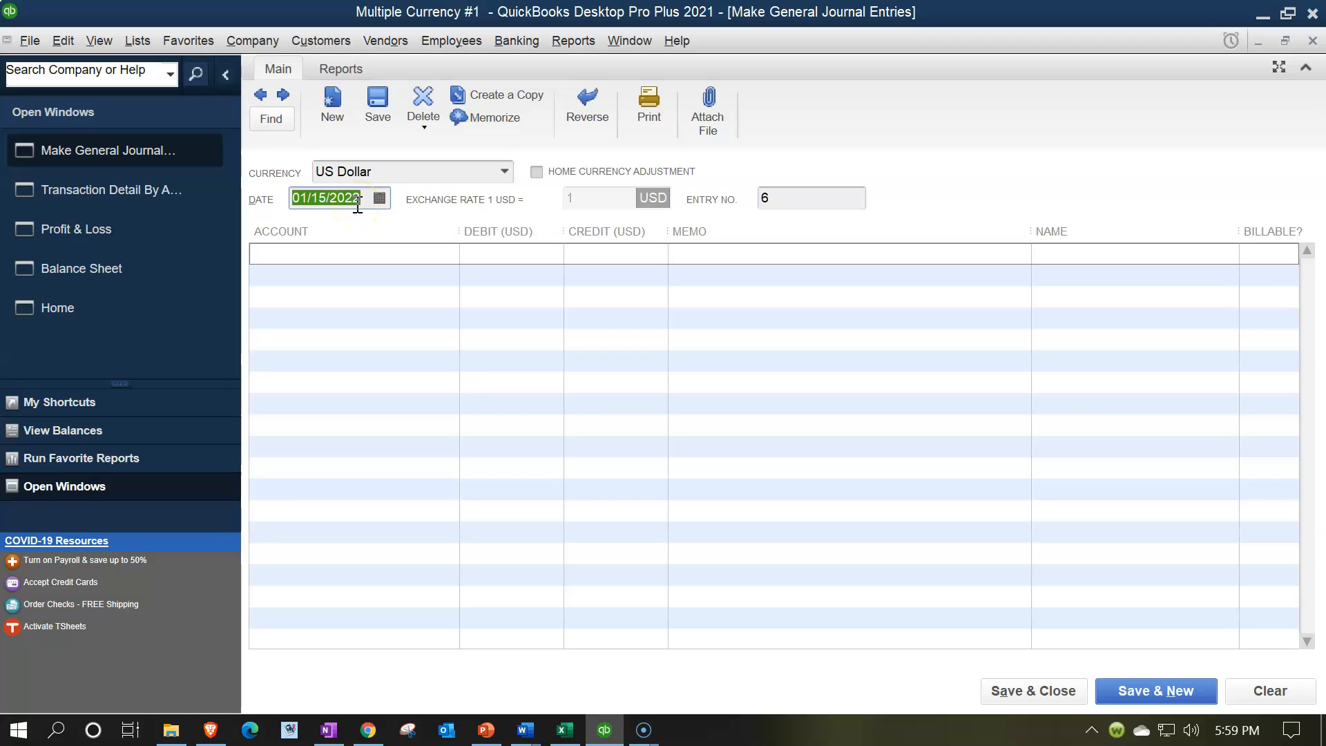
pyautogui.press('-')
pyautogui.press('-')
pyautogui.press('-')
pyautogui.press('-')
pyautogui.press('Tab')
# Step: Debit Exchange Gain or Loss for 400 on the first line with the memo Reversing Entry
pyautogui.press('Tab')
pyautogui.write('exch')
pyautogui.press('Tab')
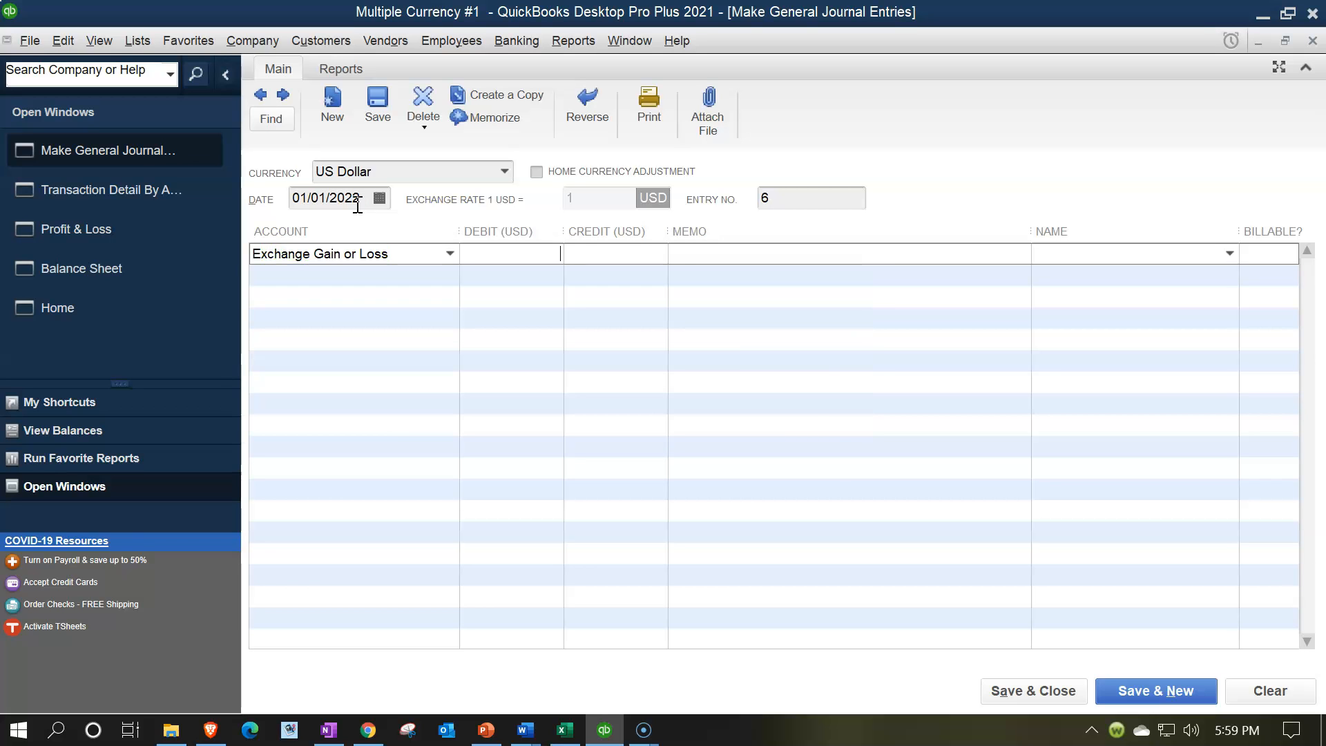
pyautogui.write('400')
pyautogui.press('Tab')
pyautogui.click(805, 256)
pyautogui.write('Reversing Entry')
pyautogui.press('Tab')
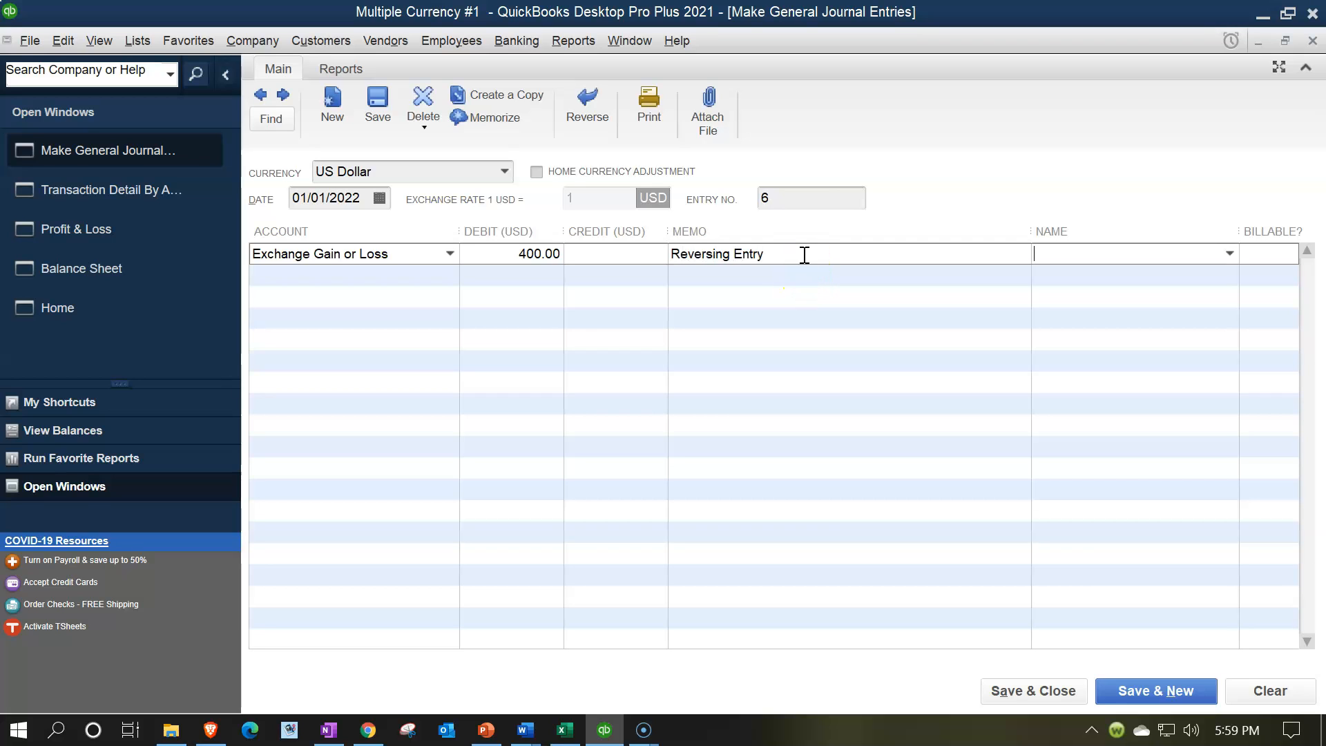
pyautogui.press('Tab')
# Step: Choose Accounts Payable (GBP) as the account of the 400 credit line and dismiss the exchange rate notice
pyautogui.write('Acc')
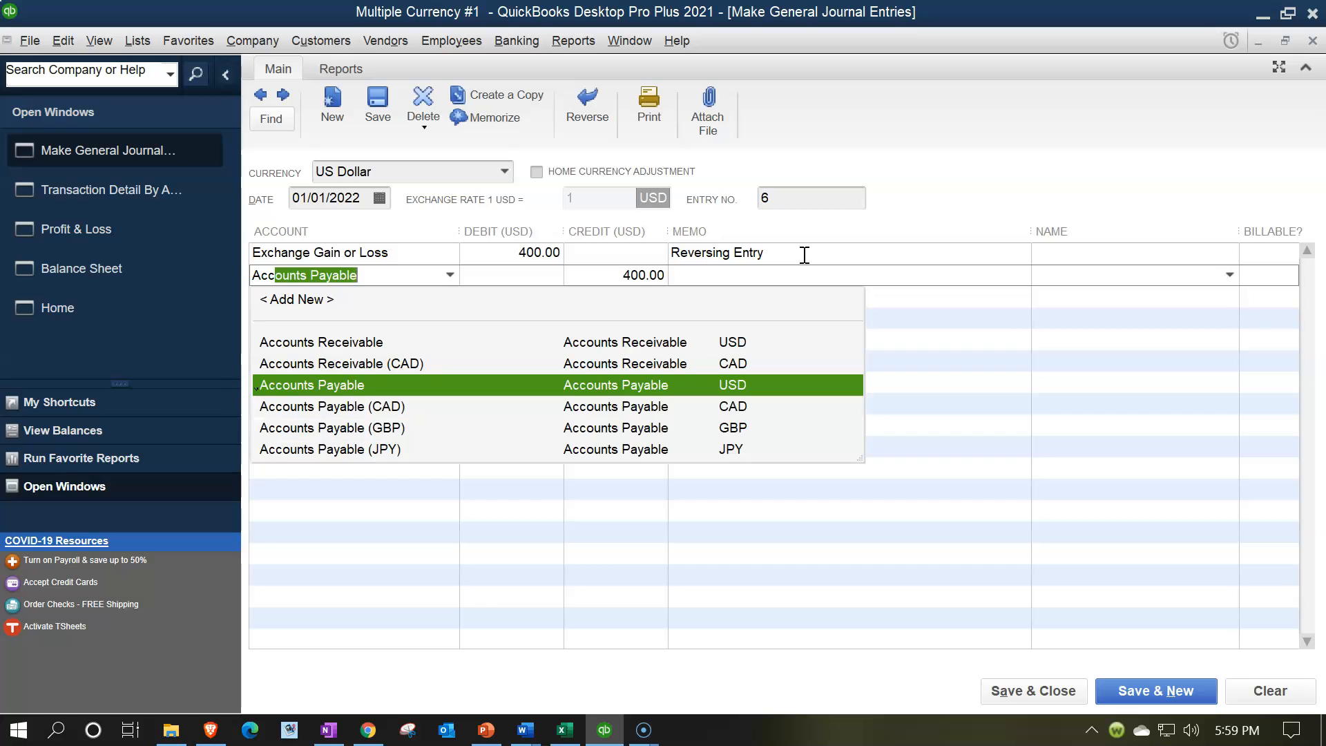
pyautogui.press('Down')
pyautogui.press('Down')
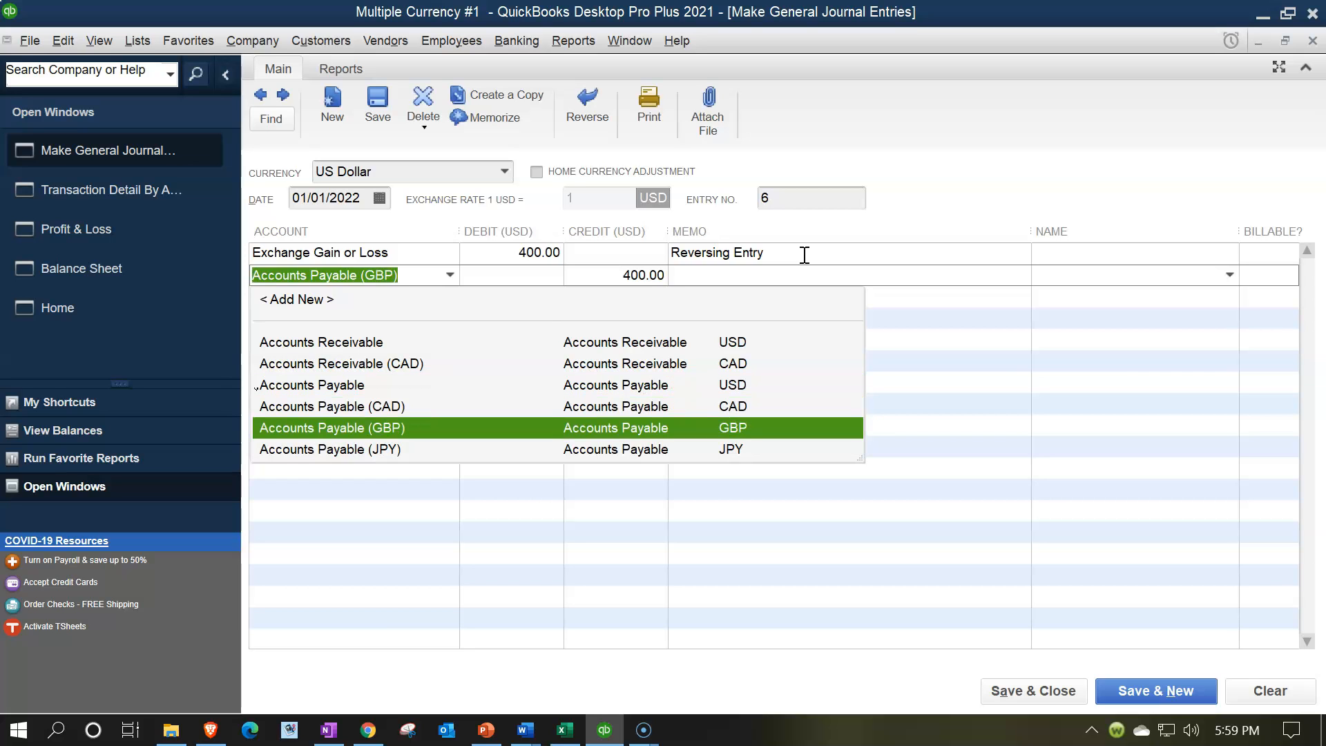
pyautogui.press('Tab')
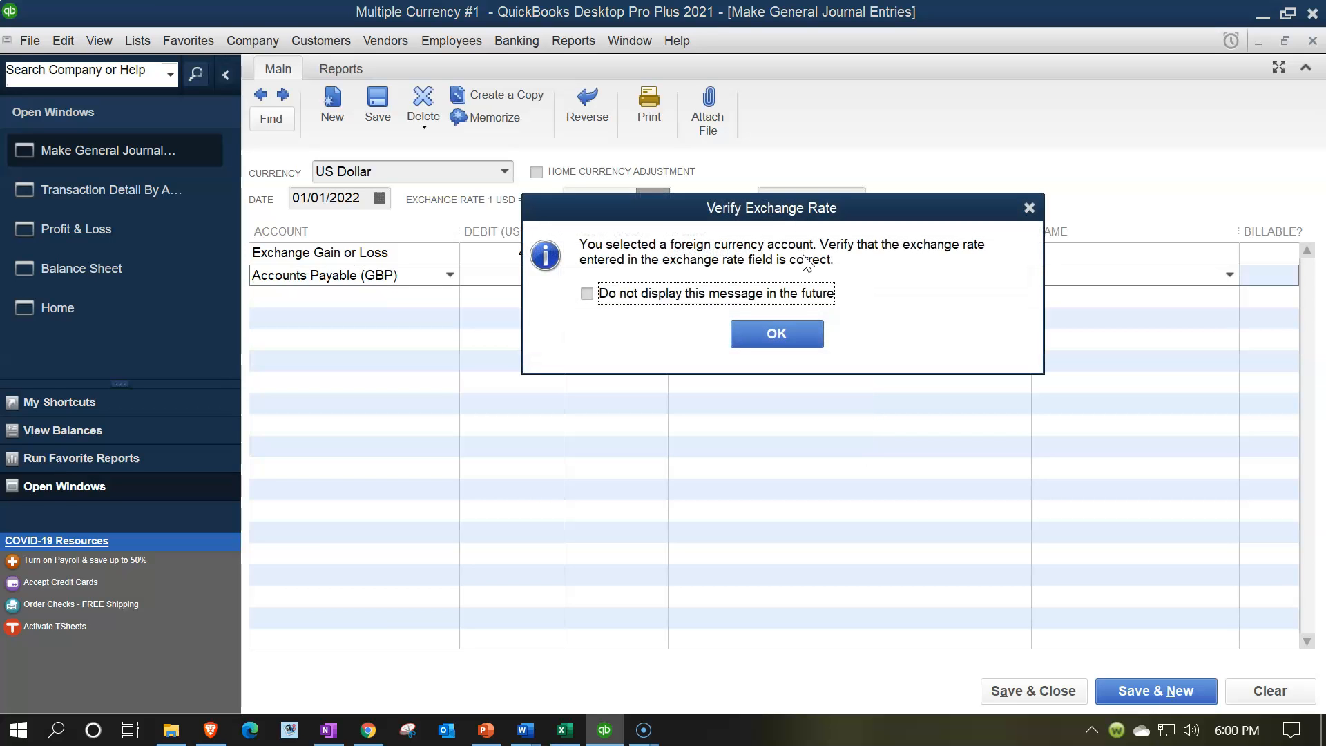
pyautogui.press('Return')
# Step: Assign Vendor 3 (GBP) to the Accounts Payable (GBP) line and save and close the entry, accepting the future date
pyautogui.press('Tab')
pyautogui.press('Tab')
pyautogui.write('Vendor ')
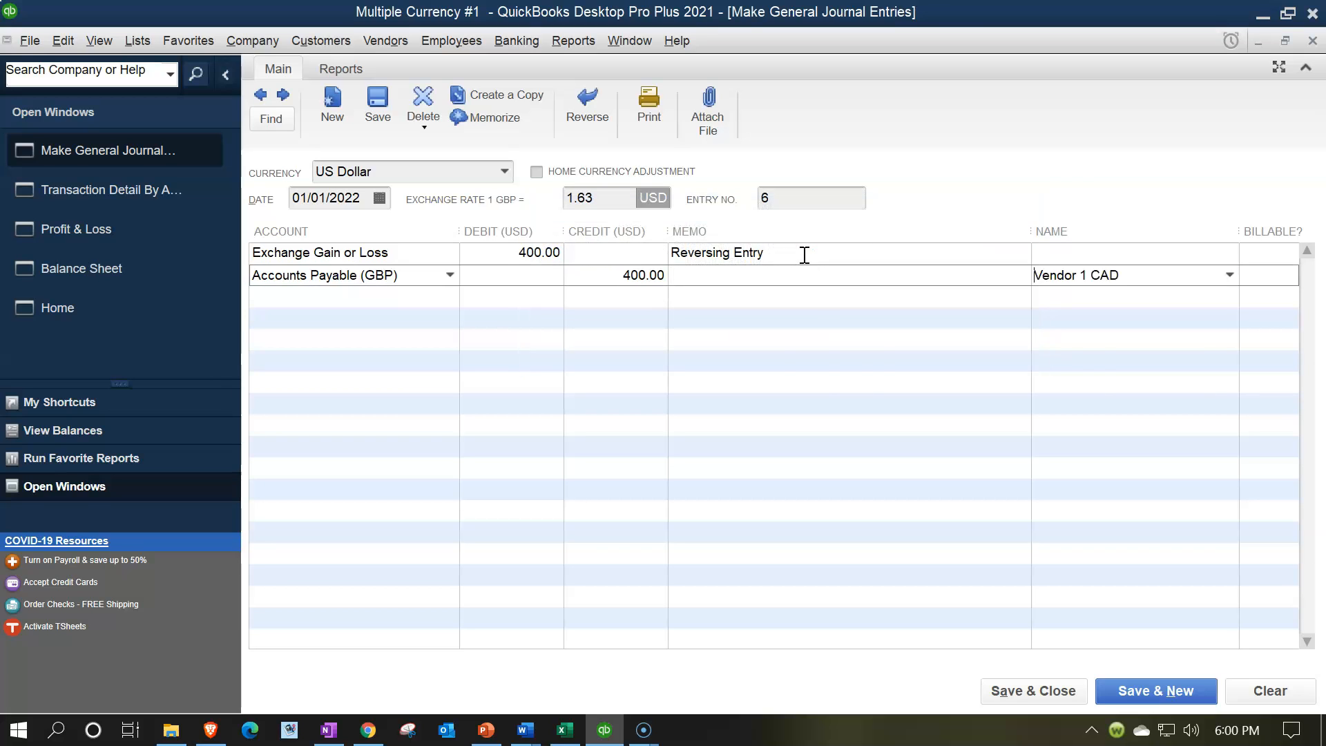
pyautogui.write('3')
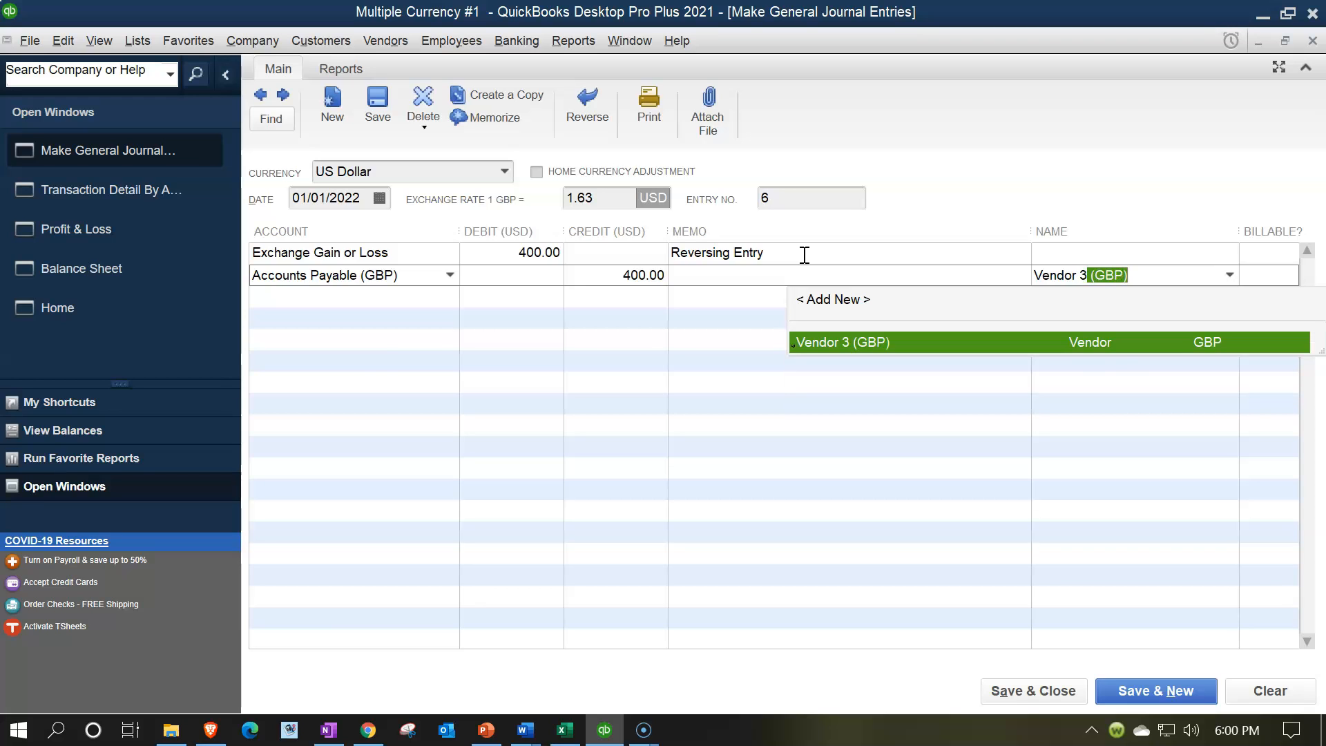
pyautogui.press('Tab')
pyautogui.press('Tab')
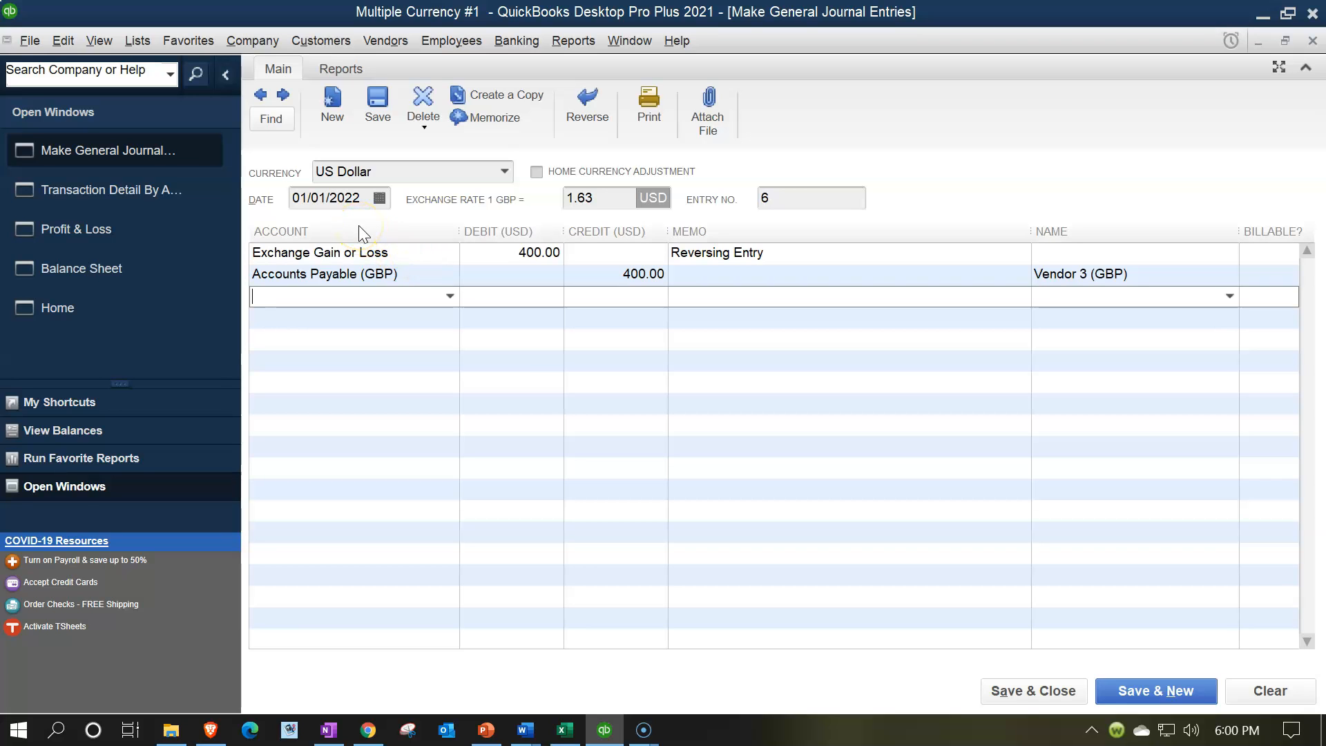
pyautogui.click(1018, 691)
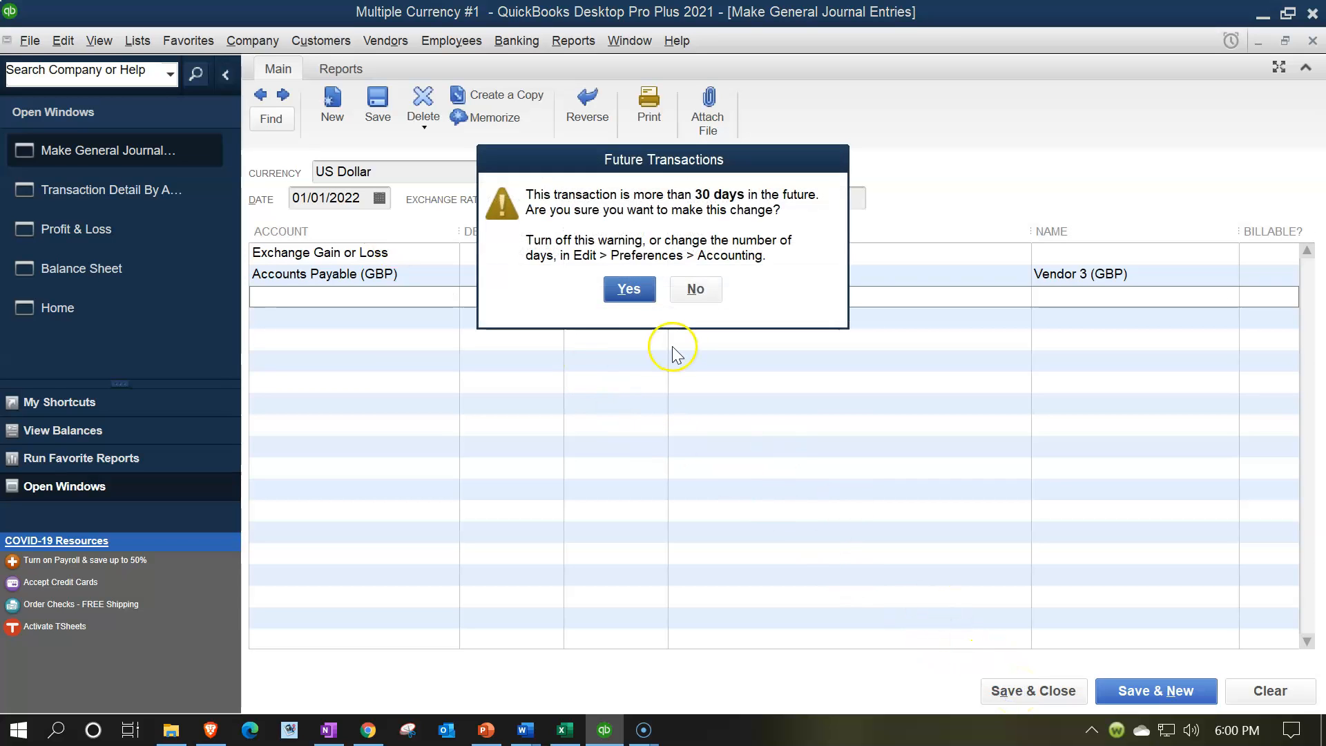
pyautogui.click(629, 290)
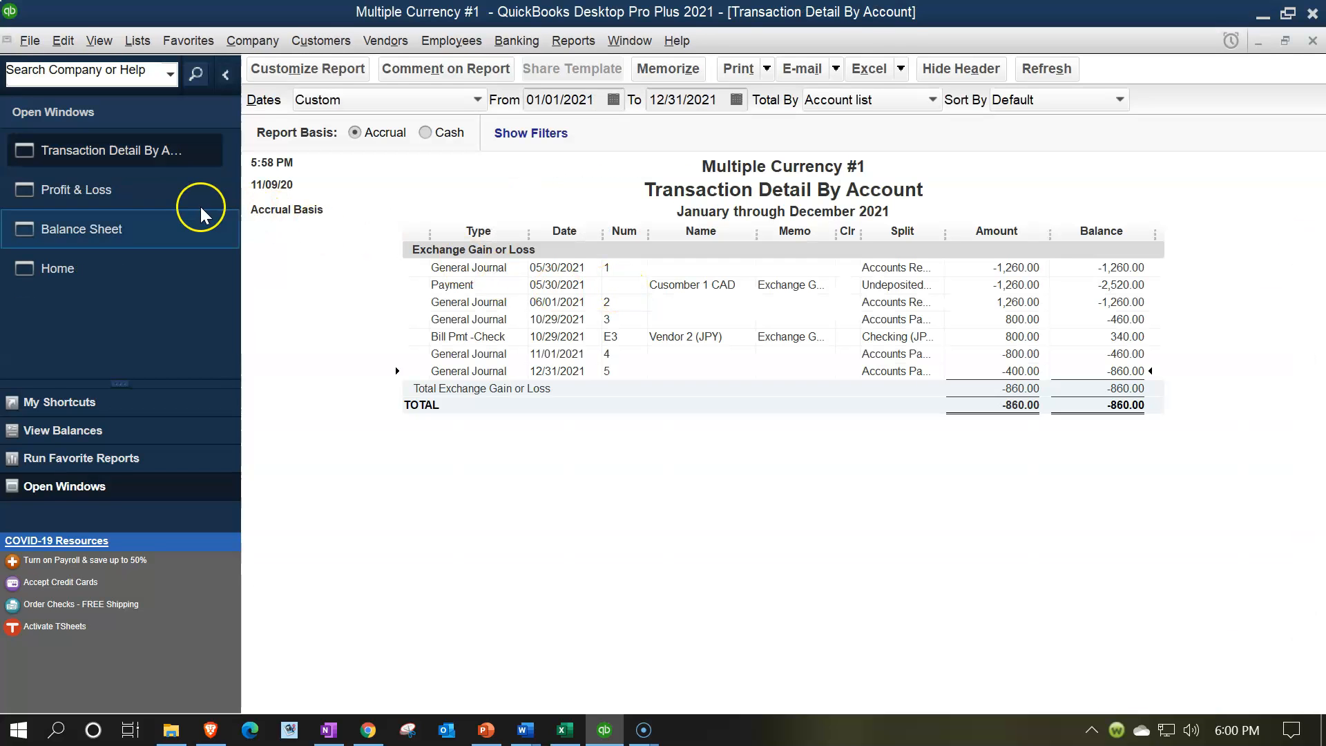
# Step: Set the Profit & Loss report's date range to 01/01/2022 through 12/31/2022
pyautogui.click(154, 198)
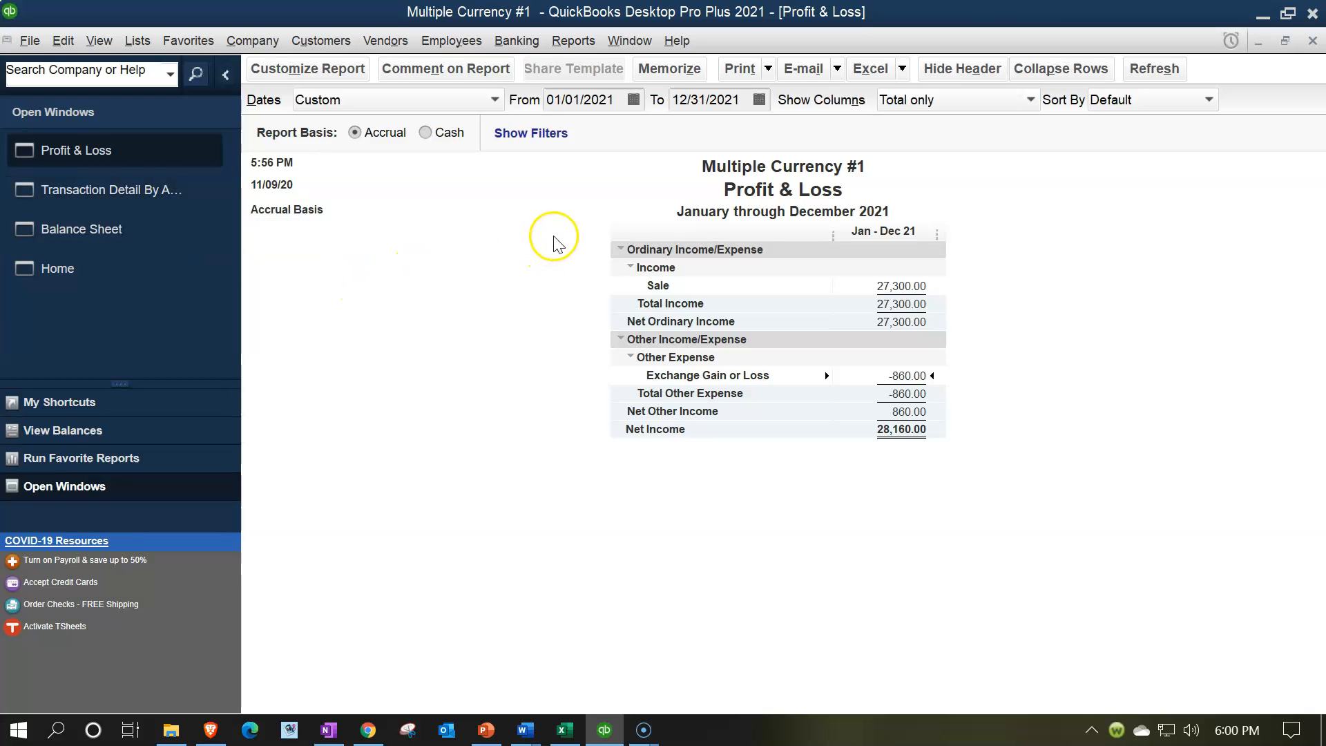
pyautogui.moveTo(608, 100); pyautogui.dragTo(475, 101)
pyautogui.write('010121')
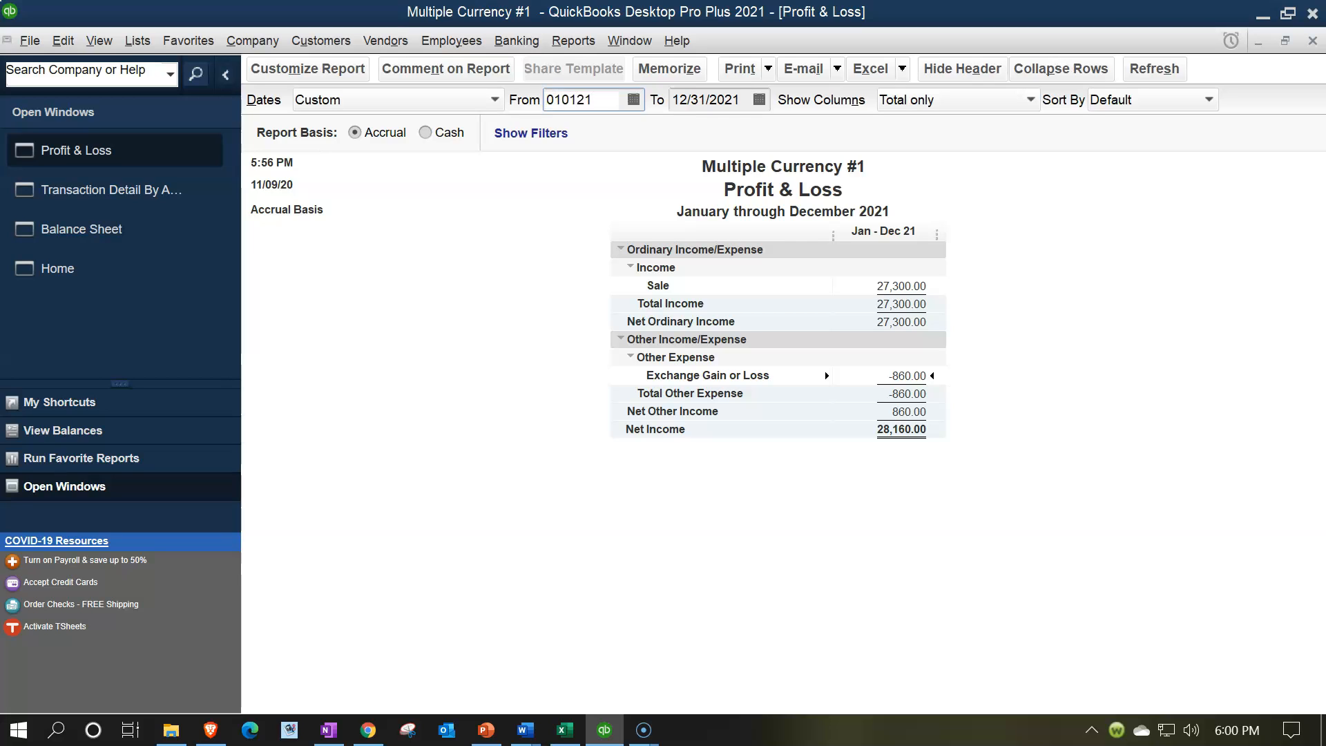
pyautogui.write('2')
pyautogui.press('Tab')
pyautogui.write('12')
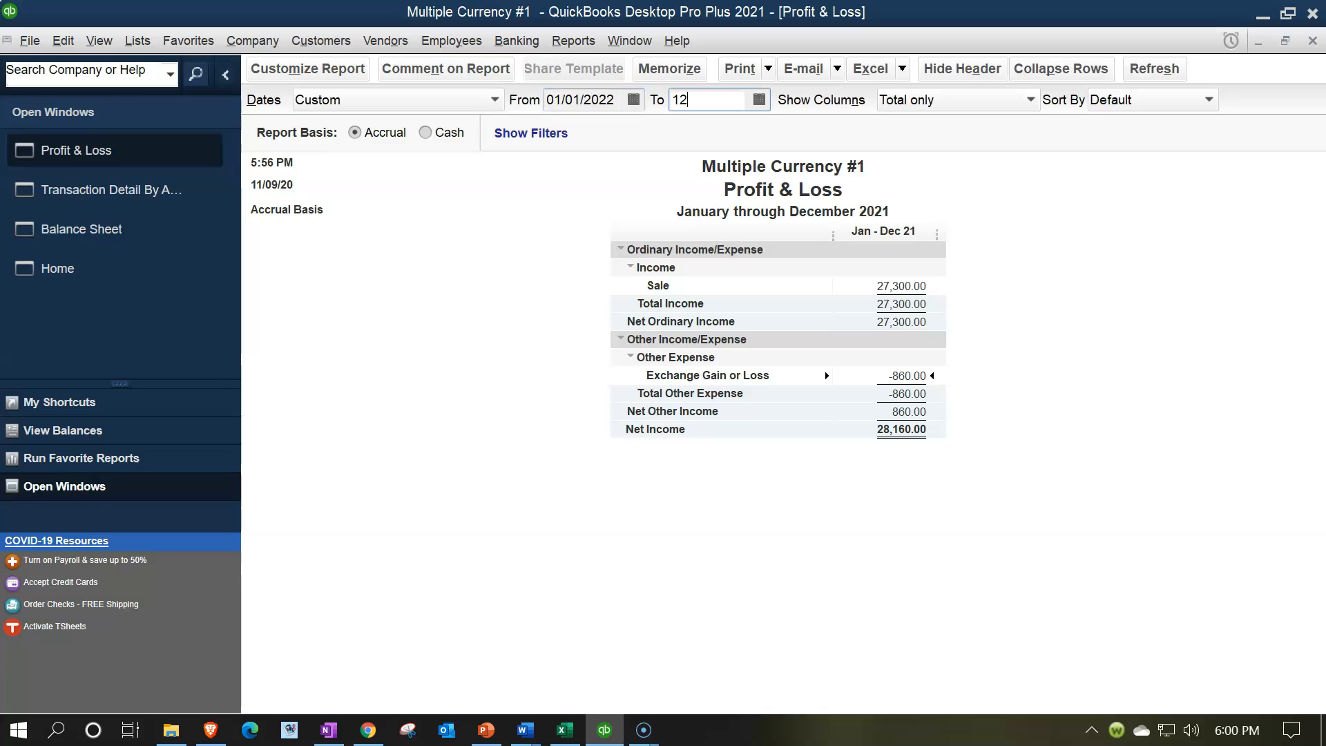
pyautogui.write('/31/2022')
pyautogui.press('Tab')
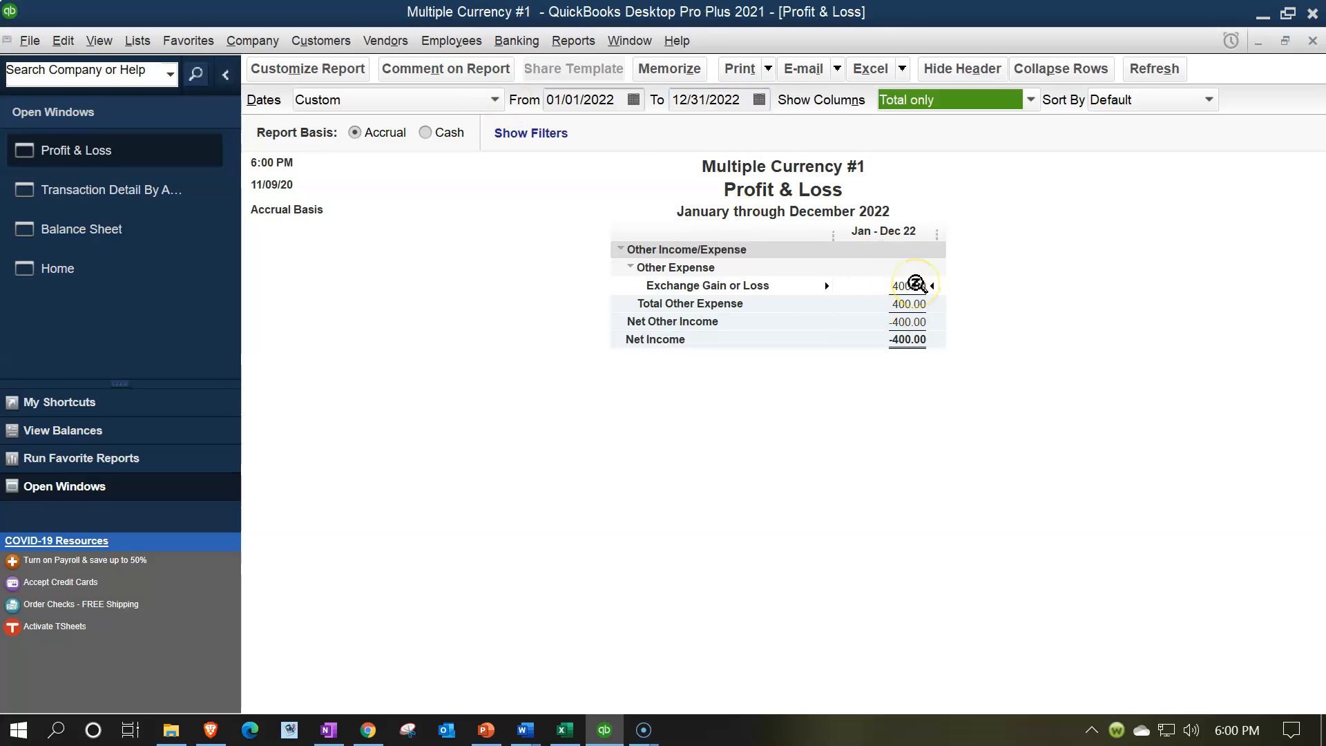
# Step: Compare the 2022 Exchange Gain or Loss with the Excel worksheet's year 2 transaction loss and return to the QuickBooks home page
pyautogui.click(566, 731)
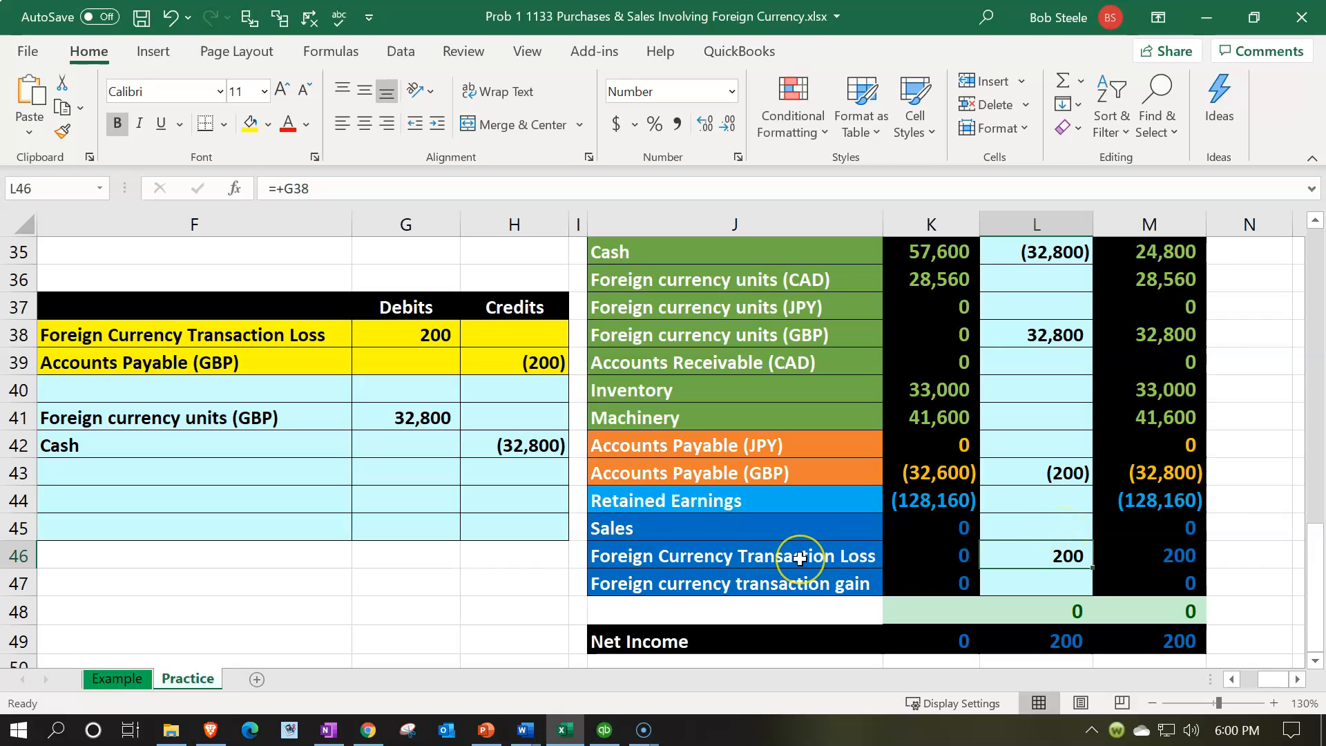
pyautogui.click(601, 730)
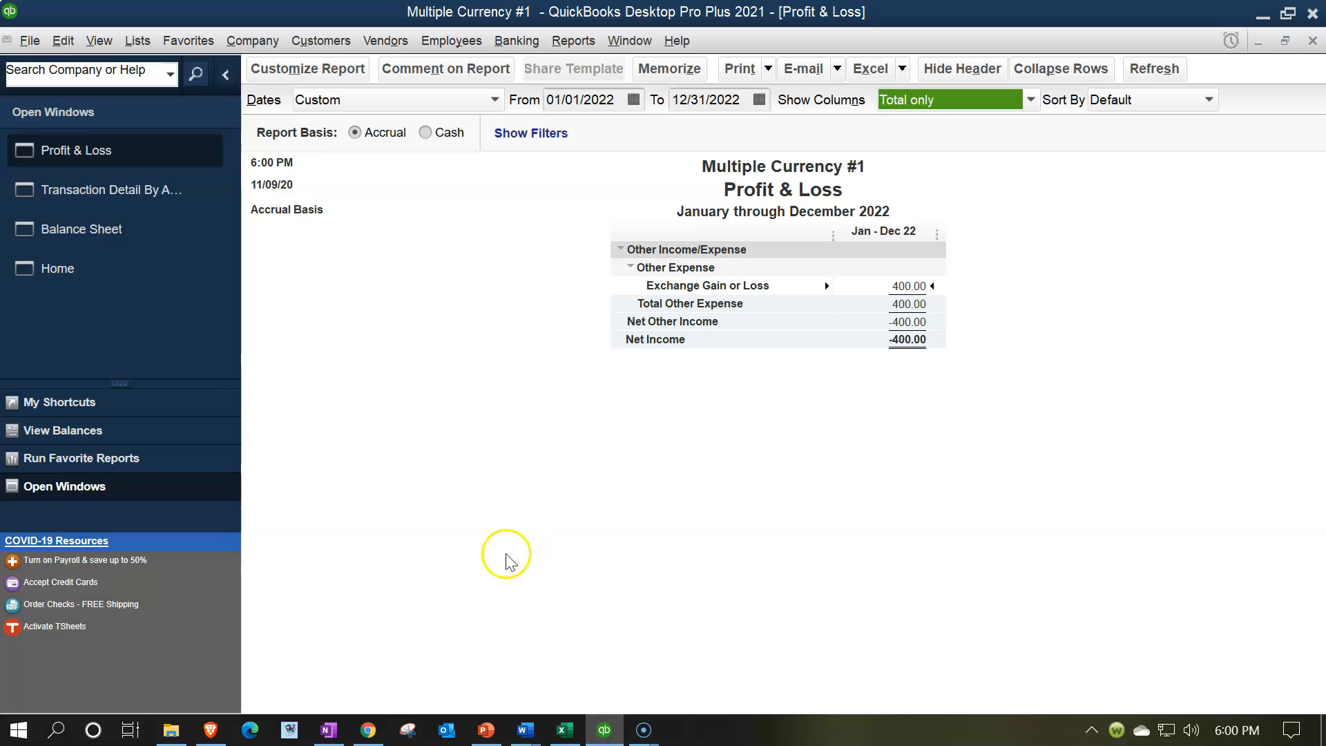
pyautogui.click(121, 271)
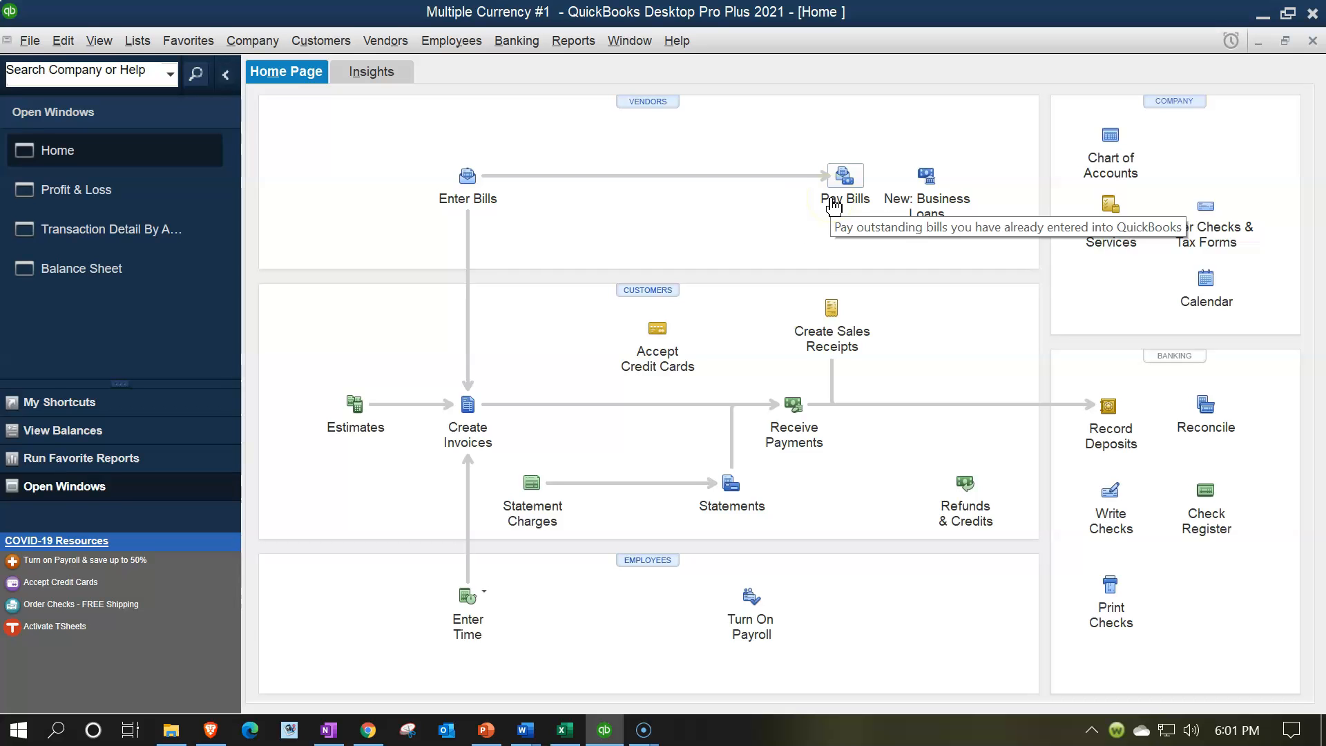
# Step: Switch to Excel and examine the GBP spot rates for the inventory purchase from London Co
pyautogui.click(564, 730)
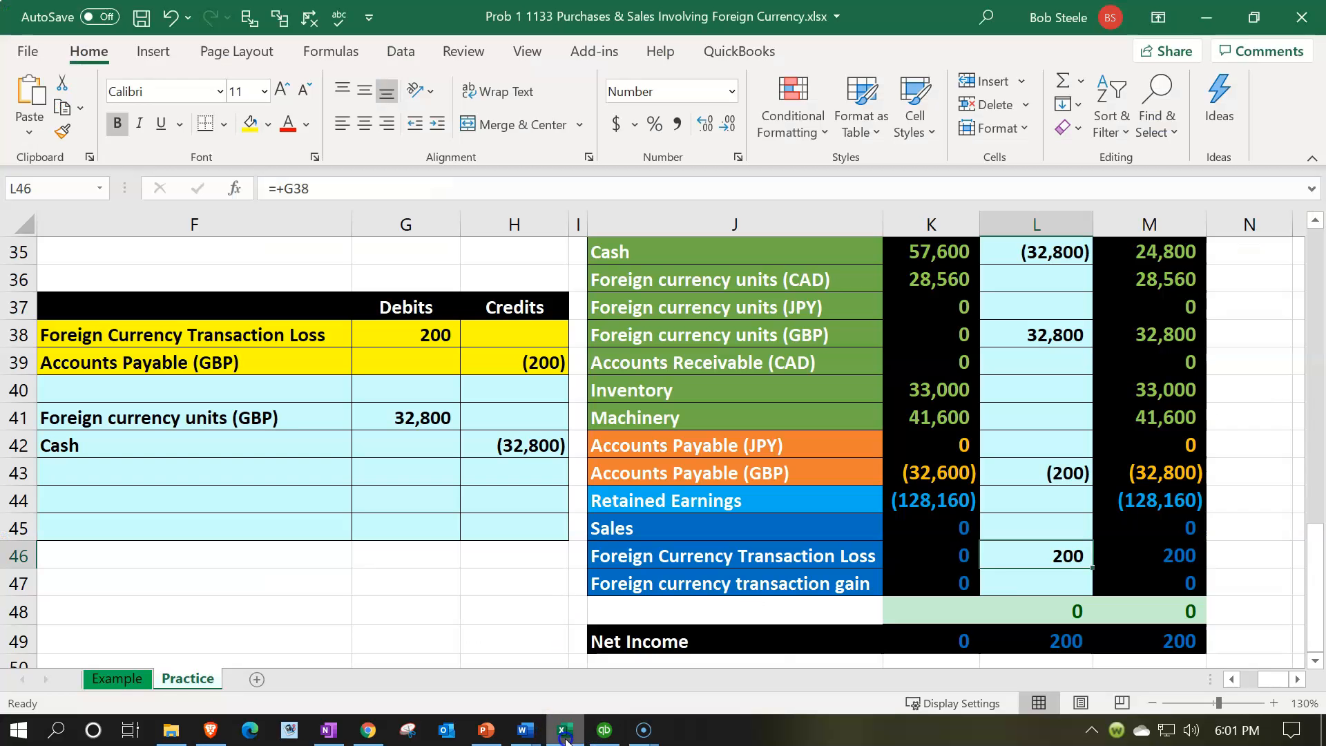
pyautogui.scroll(2, 443, 507)
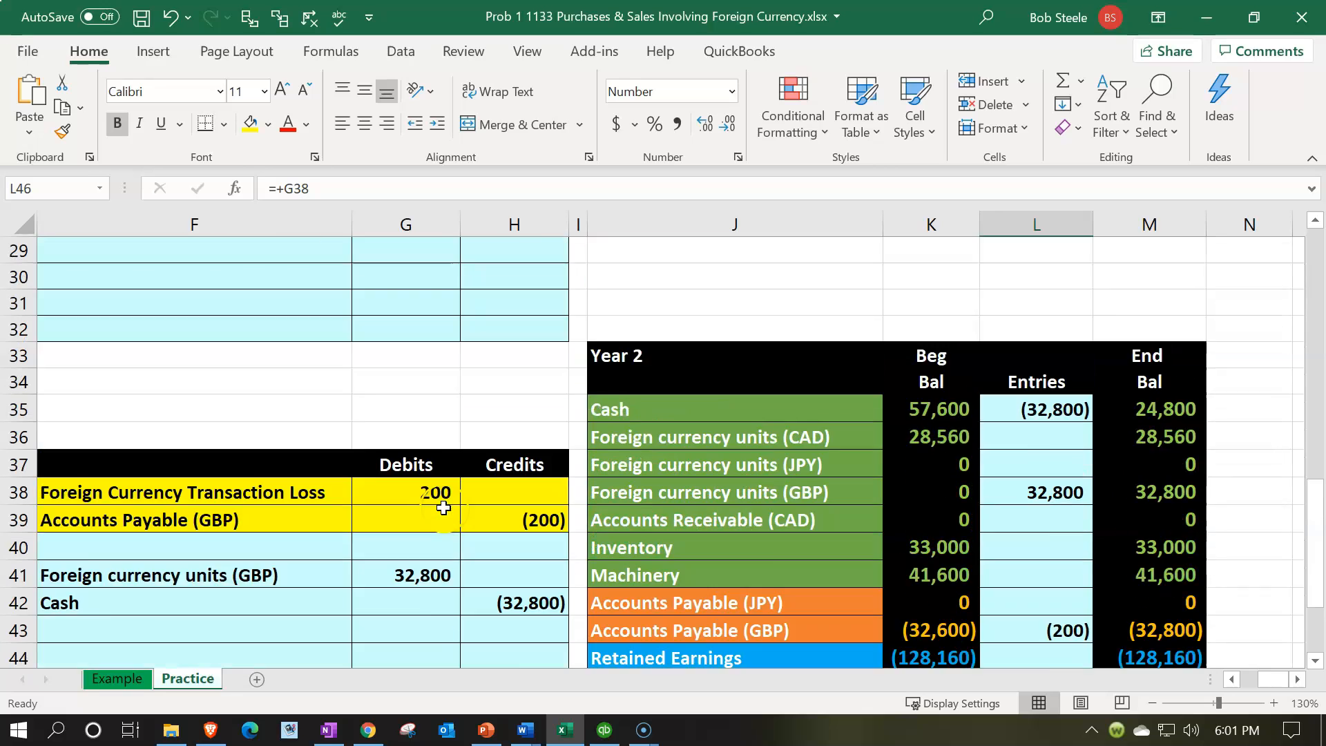
pyautogui.scroll(1, 443, 507)
pyautogui.click(414, 449)
pyautogui.press('Left')
pyautogui.press('Left')
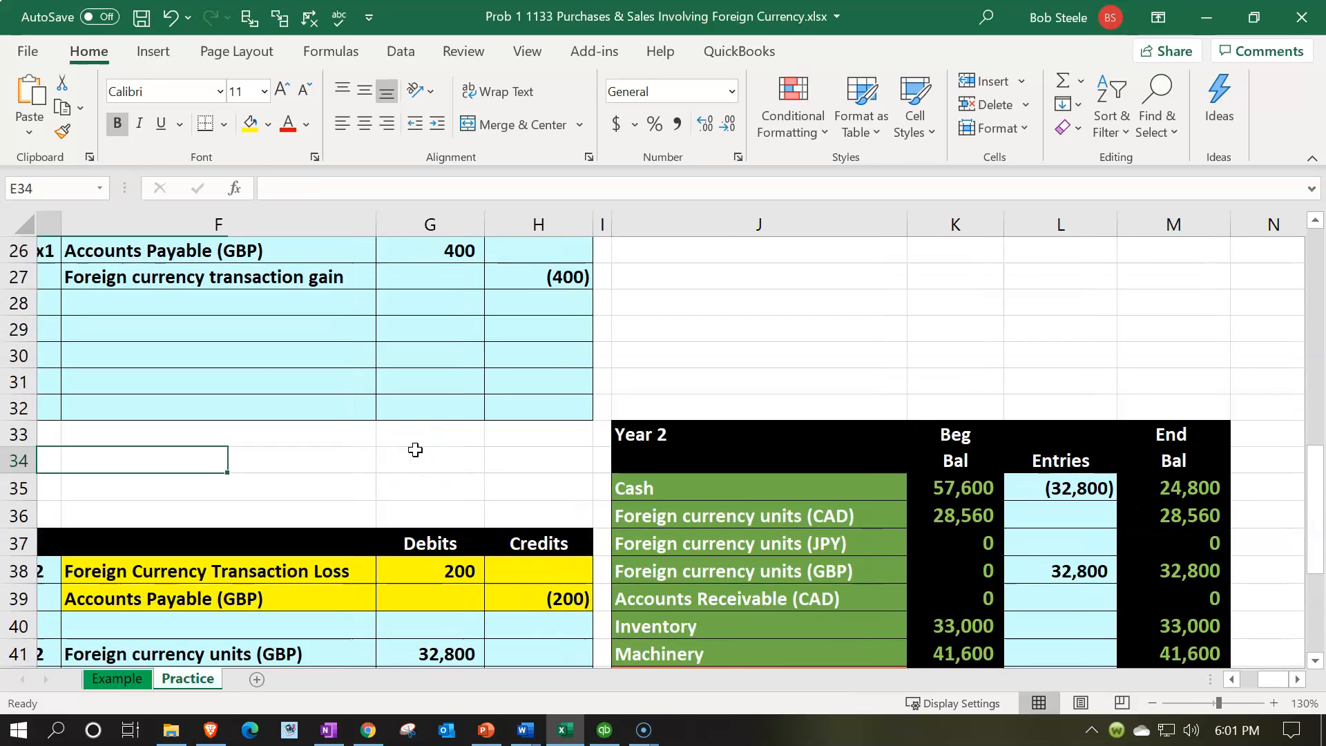
pyautogui.press('Left')
pyautogui.press('Left')
pyautogui.press('Left')
pyautogui.press('Left')
pyautogui.scroll(1, 415, 449)
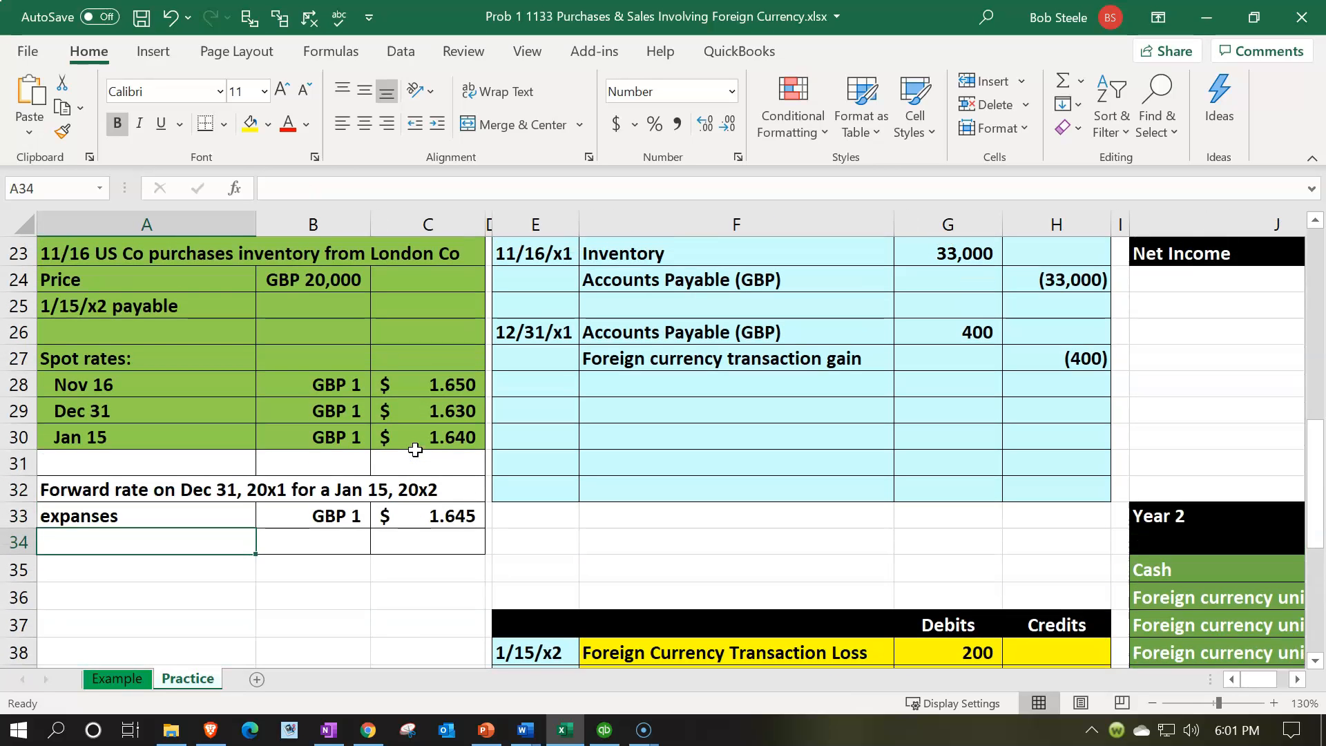
# Step: Open the Calculator, keep it on top in its compact view and place it beside the GBP spot rates
pyautogui.press('XF86Calculator')
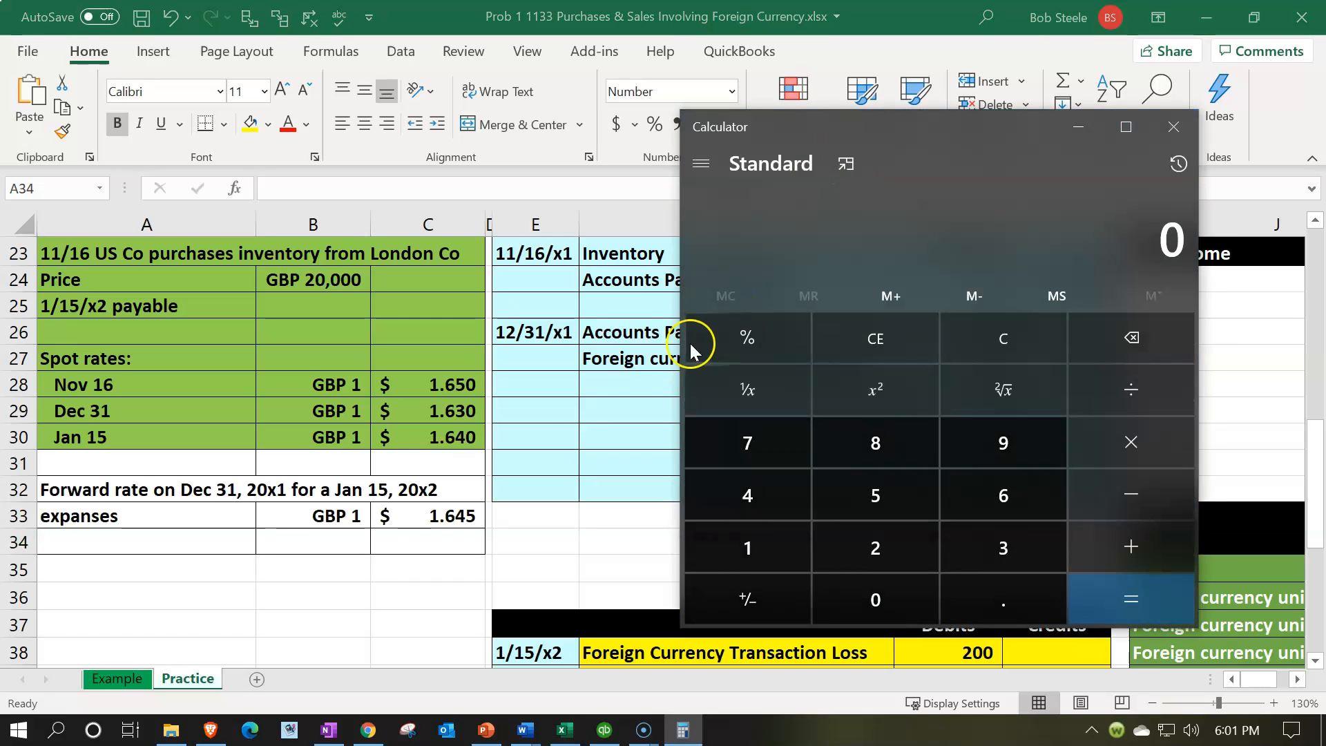
pyautogui.hotkey('alt', 'Up')
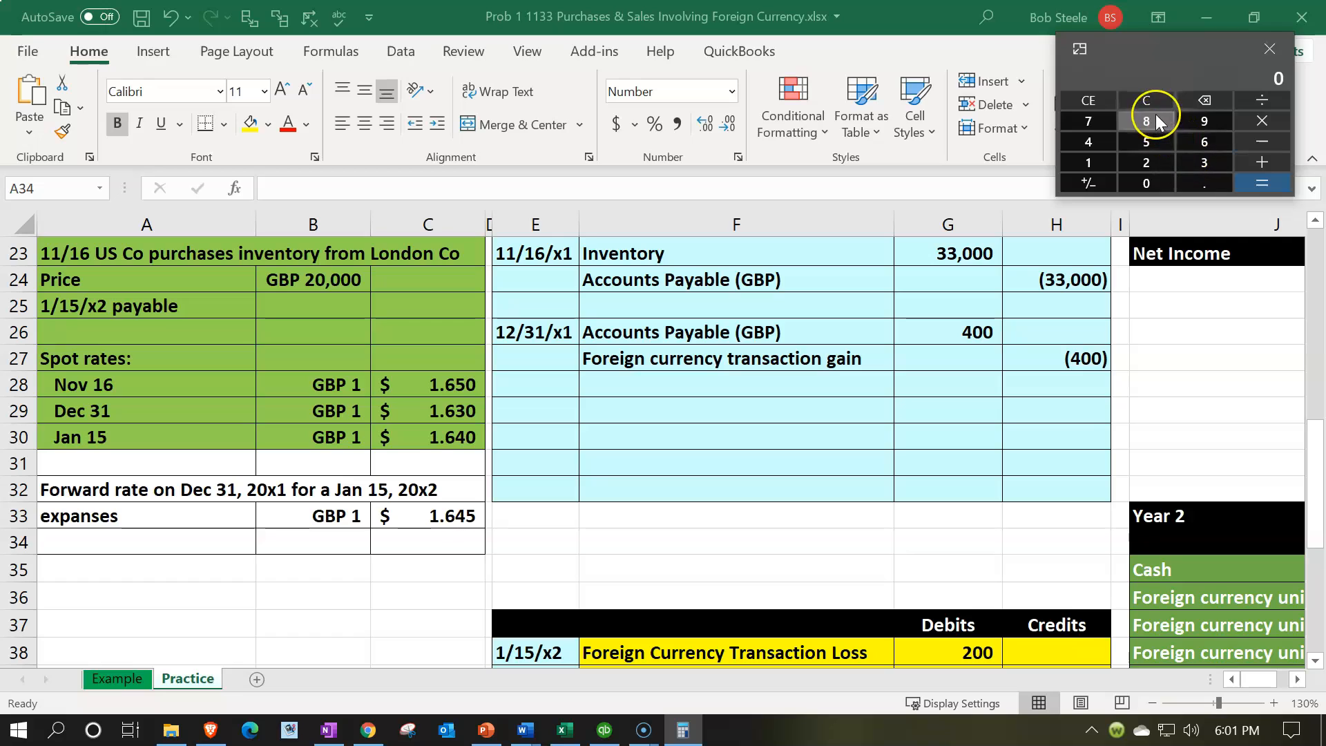
pyautogui.moveTo(1148, 51); pyautogui.dragTo(648, 361)
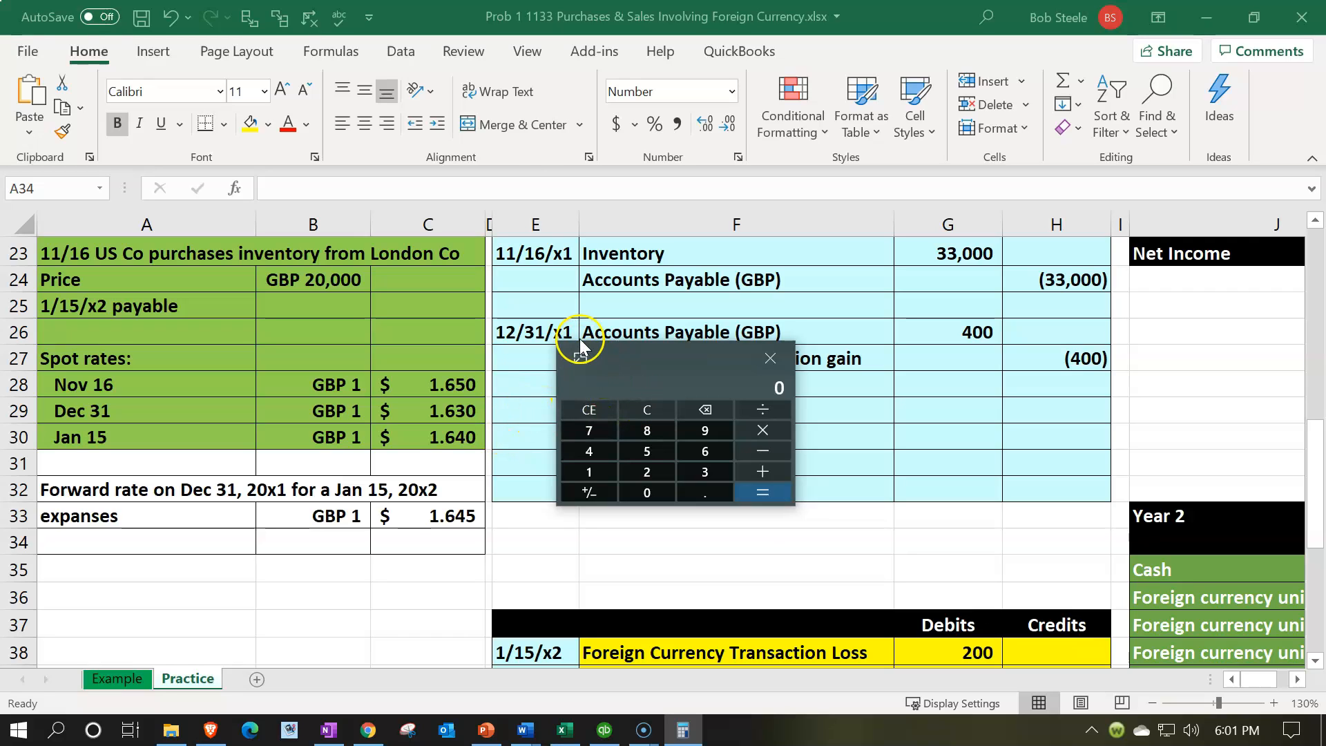
# Step: Calculate 1.65 minus 1.64 times 20000 and compare the result with the 1/15/x2 Foreign Currency Transaction Loss entry
pyautogui.write('1.65')
pyautogui.write('-1.64')
pyautogui.press('Return')
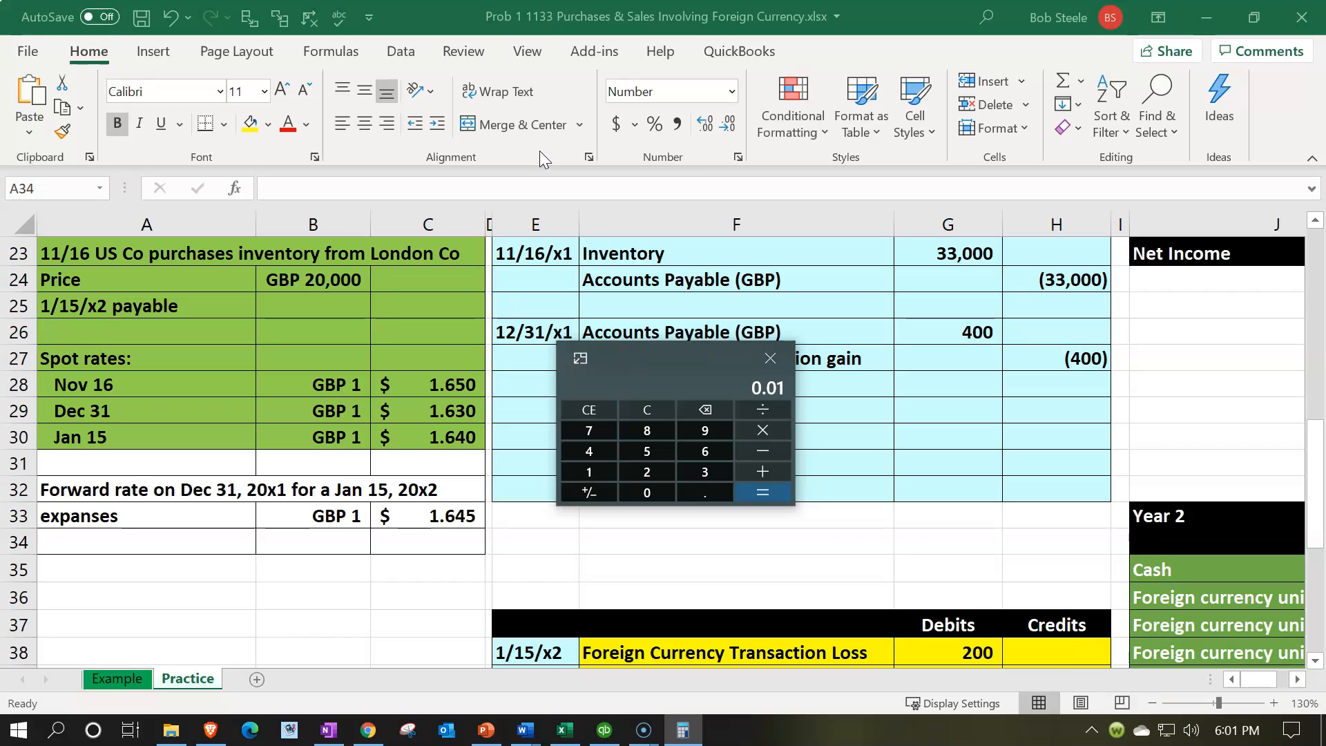
pyautogui.write('*20000')
pyautogui.press('Return')
pyautogui.scroll(-4, 926, 457)
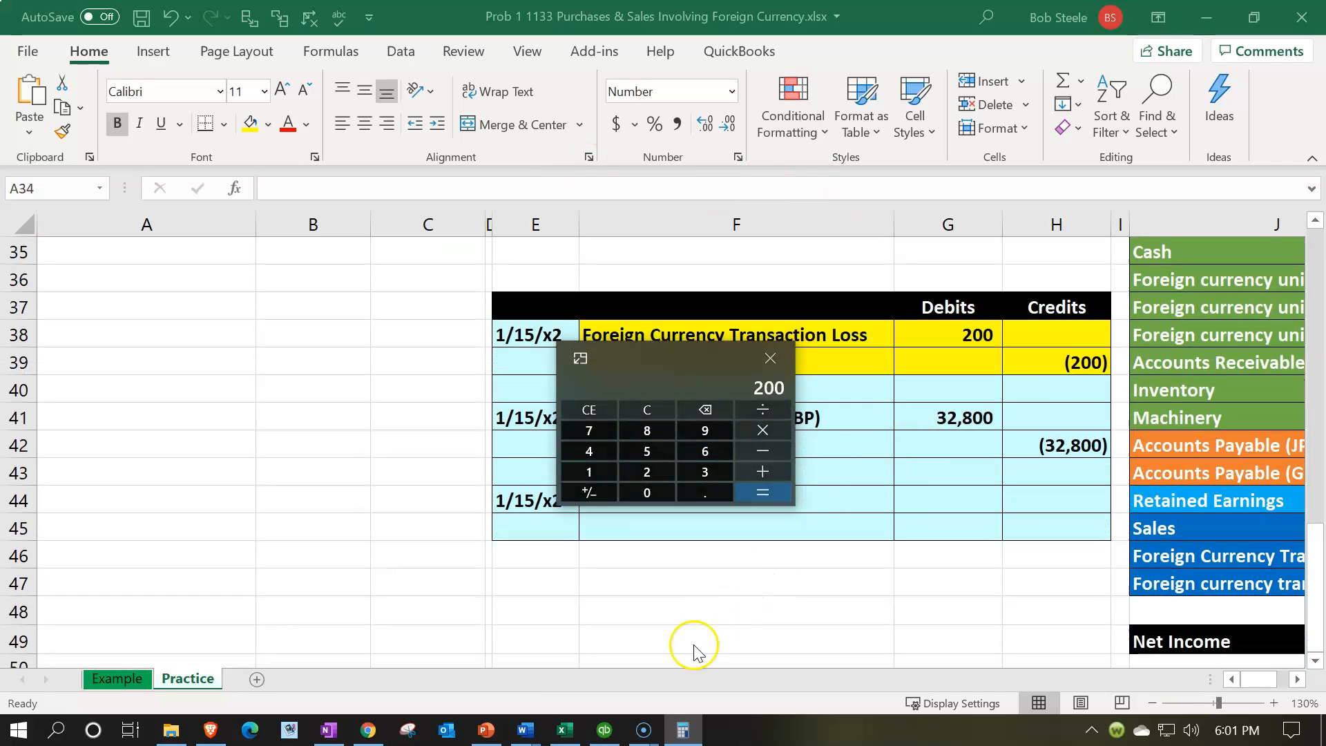
pyautogui.moveTo(669, 364); pyautogui.dragTo(970, 370)
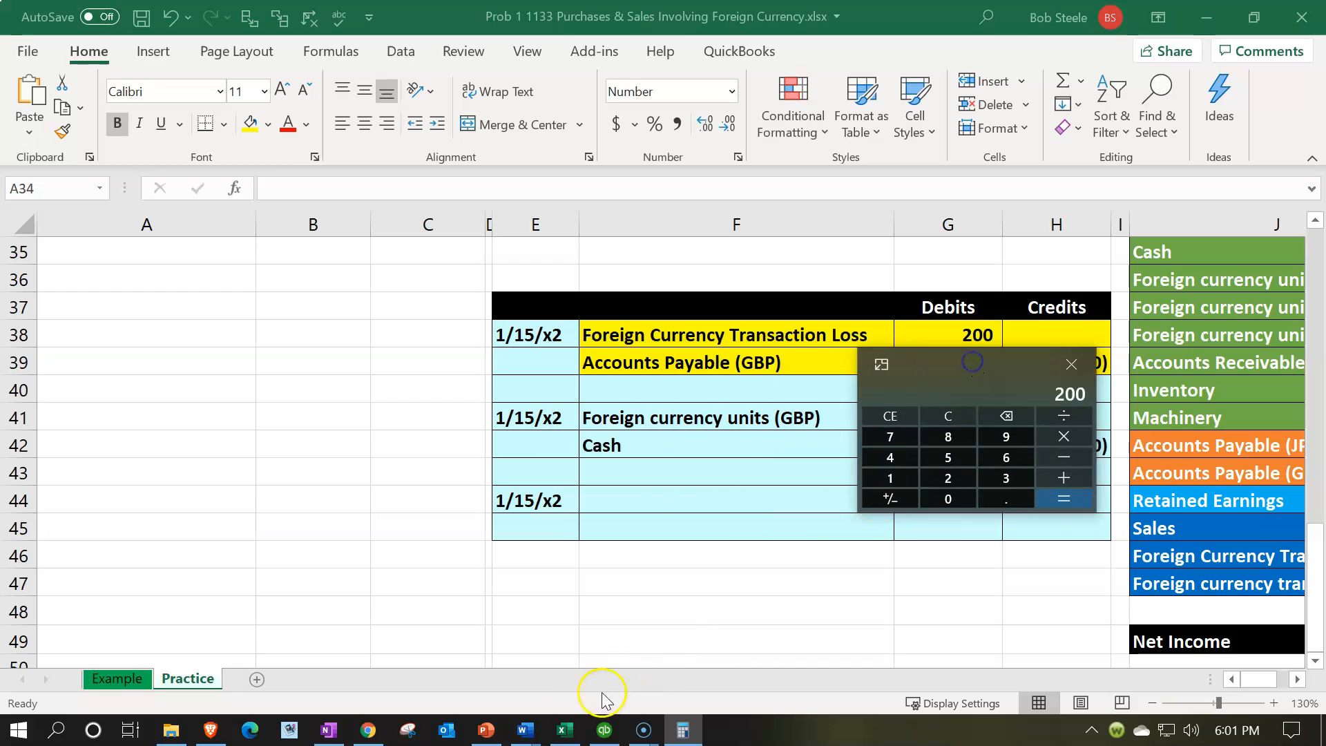
# Step: Switch to QuickBooks and review the transactions behind the 2022 Profit & Loss Exchange Gain or Loss, moving the calculator off the amounts
pyautogui.click(598, 736)
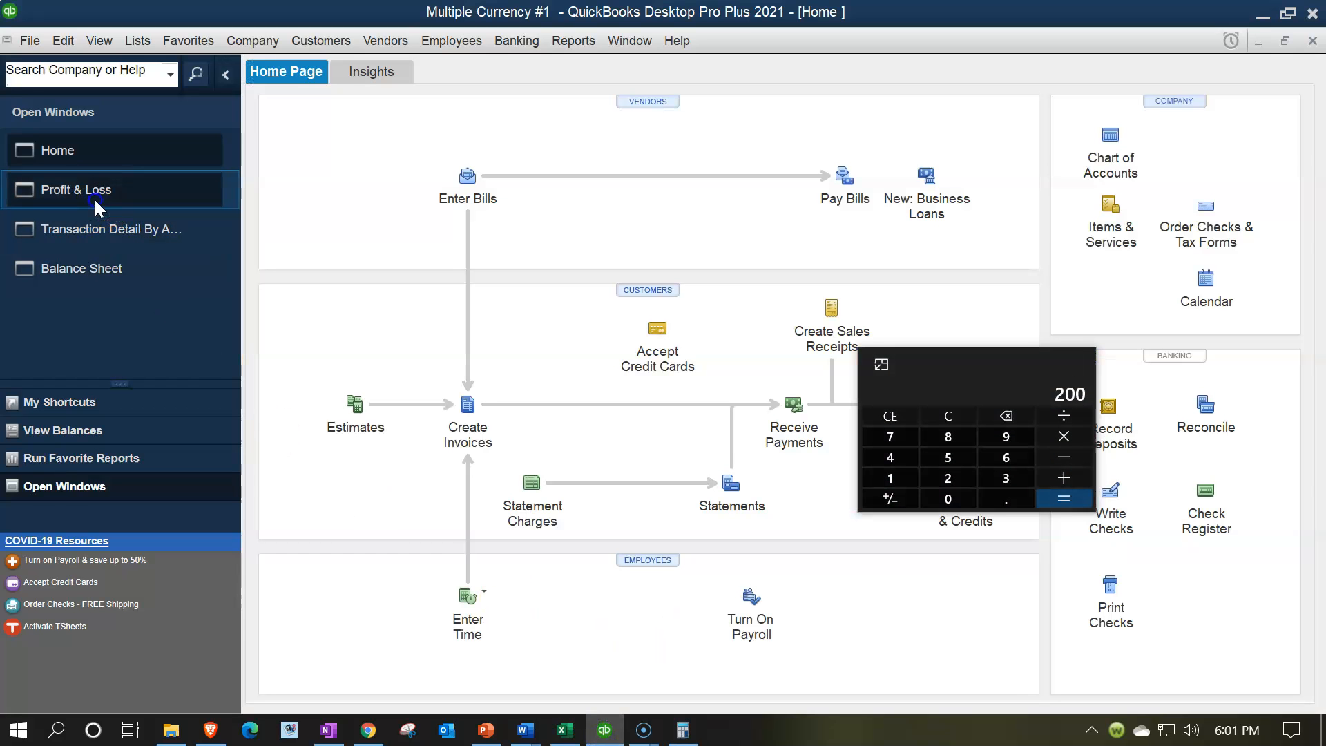
pyautogui.click(94, 198)
pyautogui.moveTo(945, 371); pyautogui.dragTo(1047, 265)
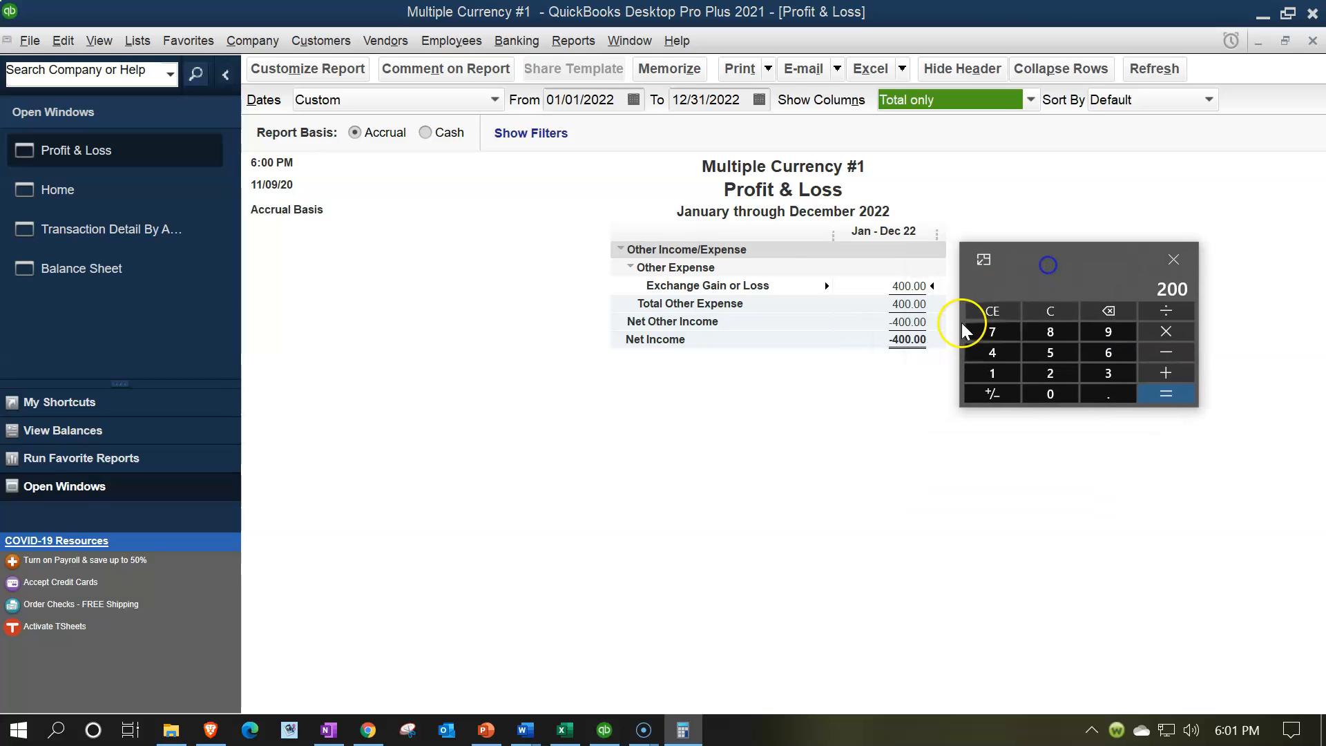
pyautogui.click(912, 289)
pyautogui.doubleClick(910, 286)
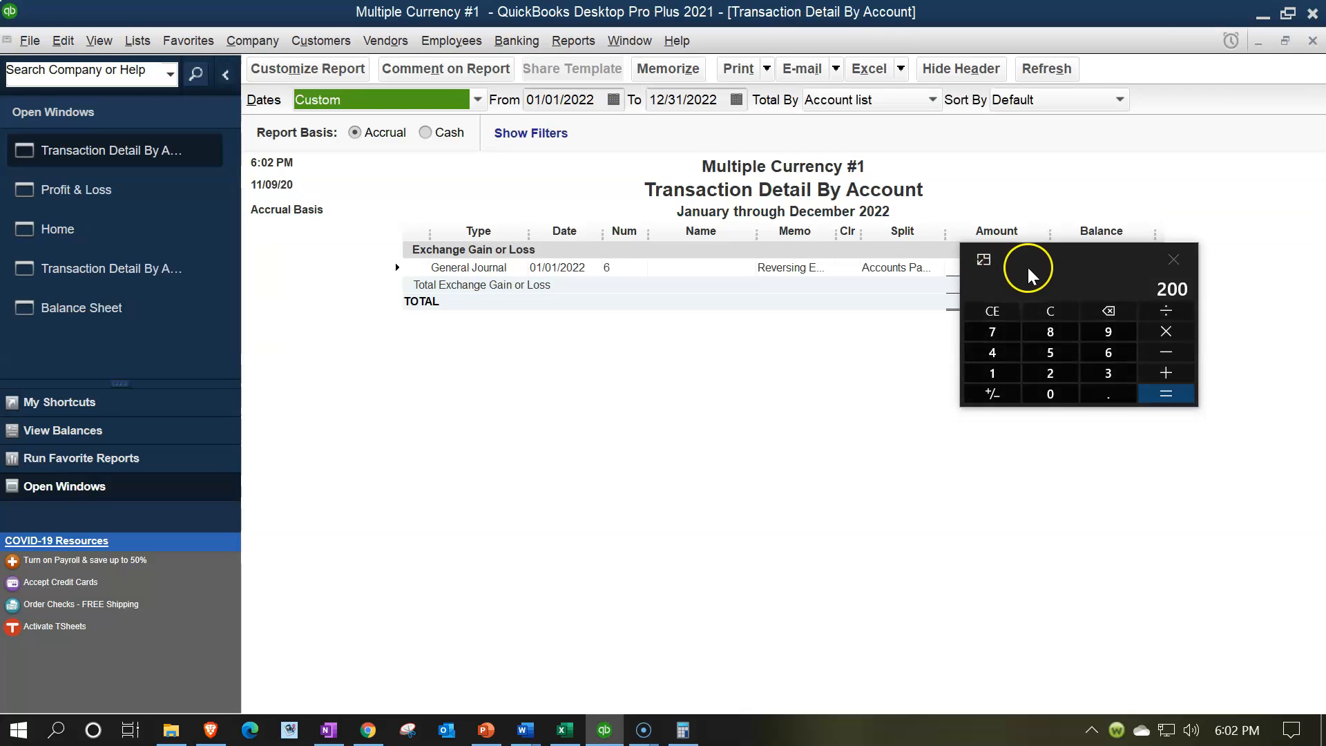
pyautogui.moveTo(1038, 250); pyautogui.dragTo(570, 287)
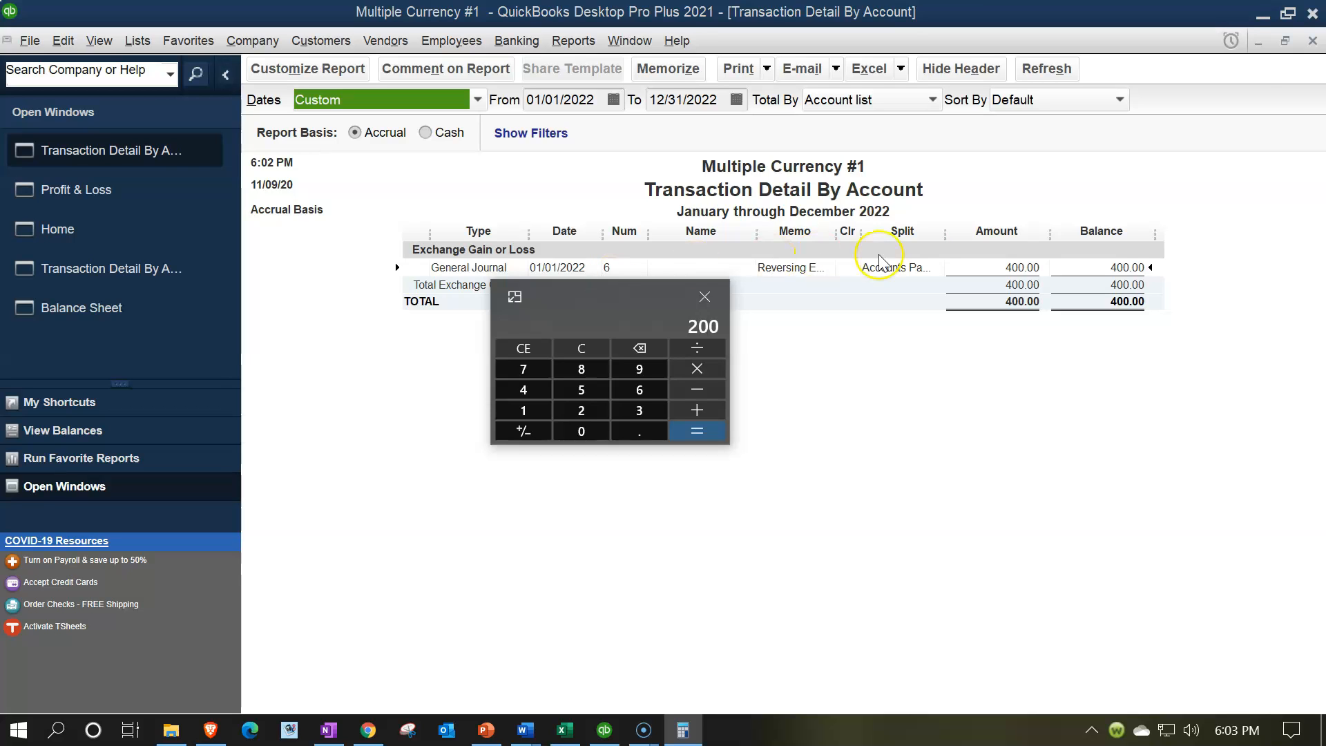
pyautogui.click(1312, 40)
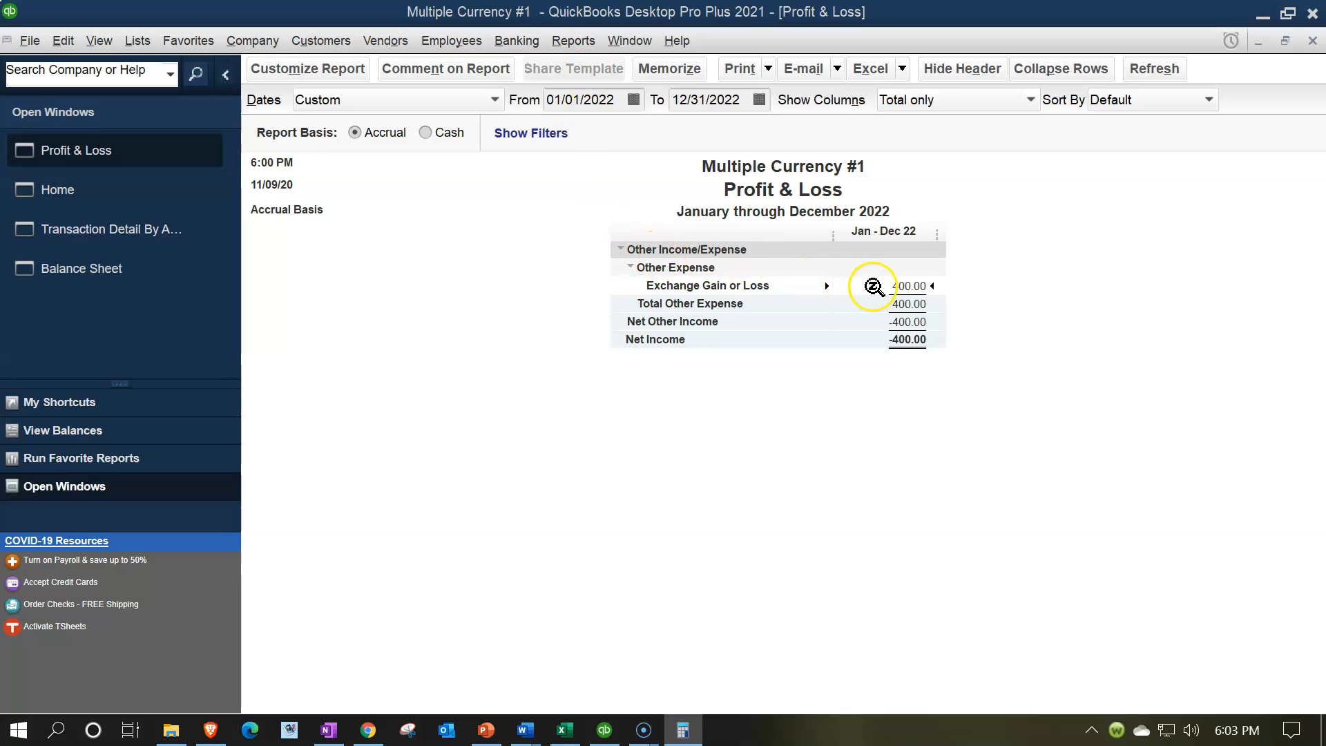
pyautogui.doubleClick(895, 287)
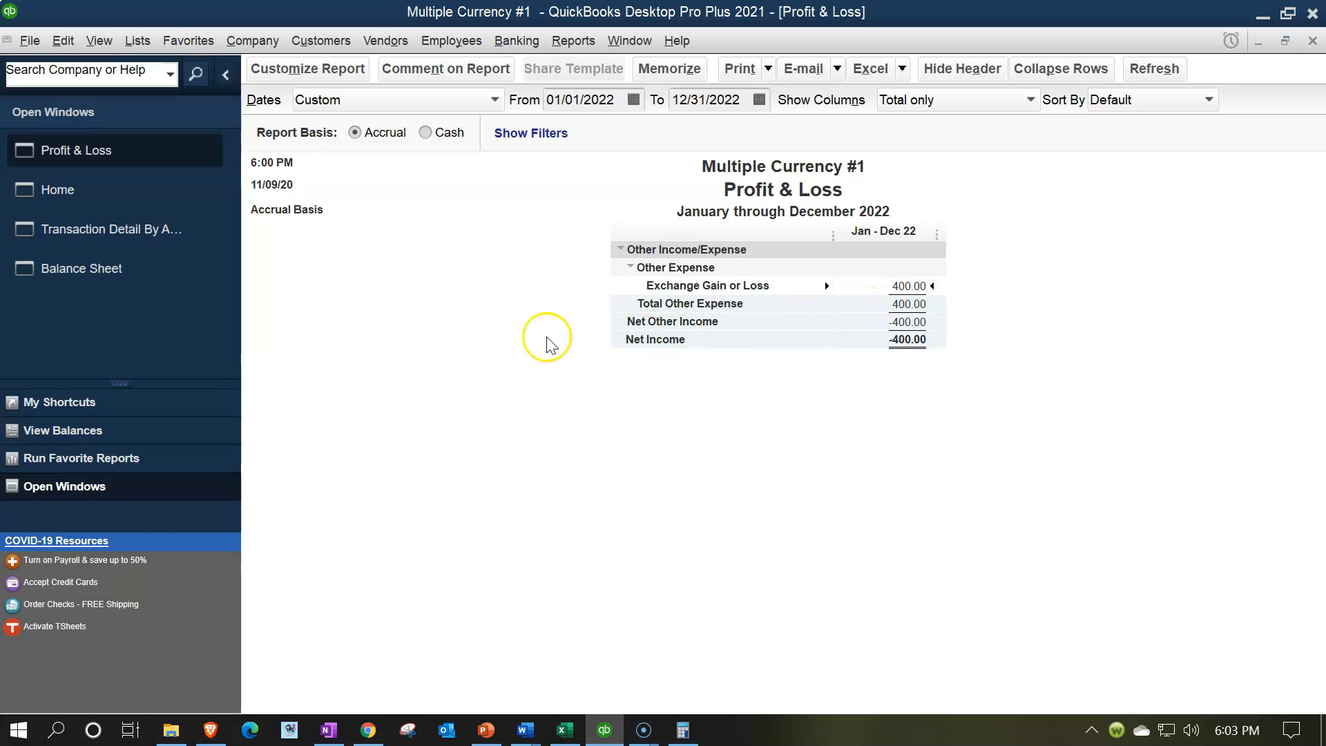
# Step: Open the Accounts Payable (GBP) transactions from the Balance Sheet and extend their end date to 12/31/2022 to review the amounts
pyautogui.click(130, 276)
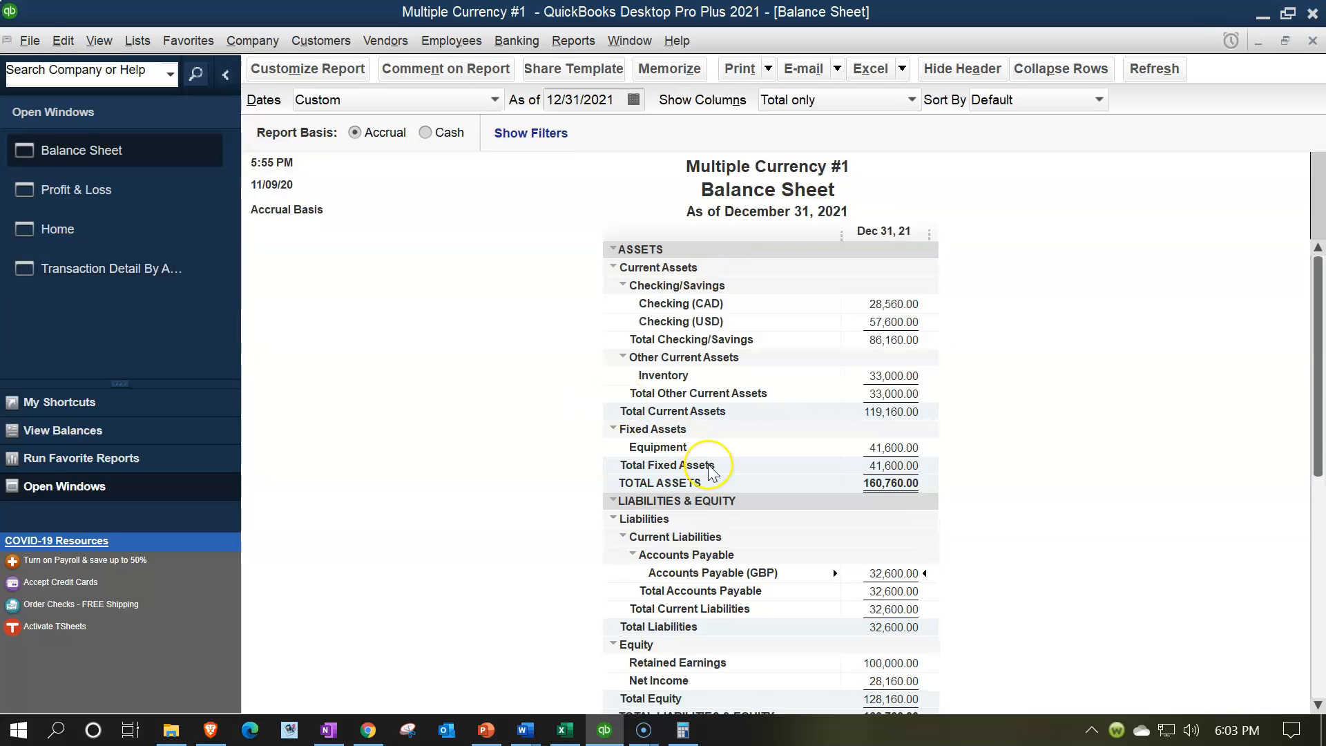
pyautogui.doubleClick(883, 570)
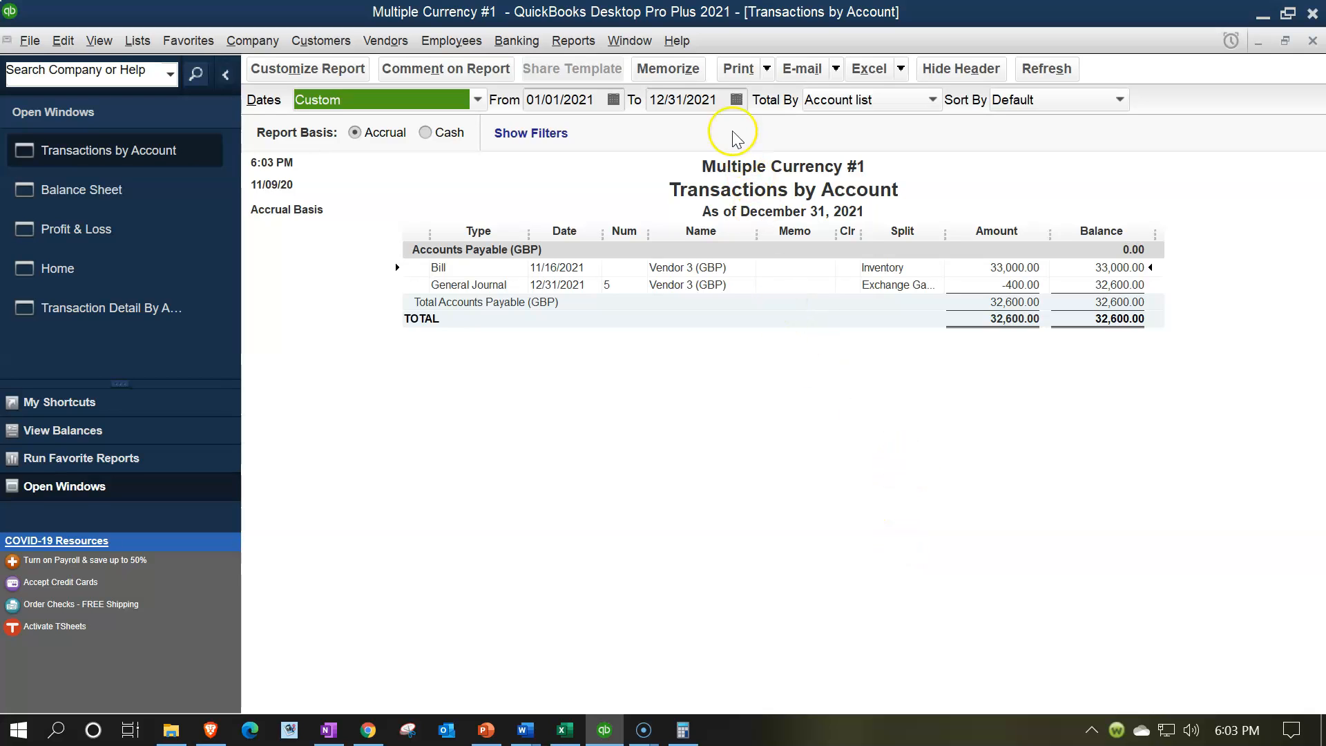
pyautogui.click(718, 99)
pyautogui.press('BackSpace')
pyautogui.write('2')
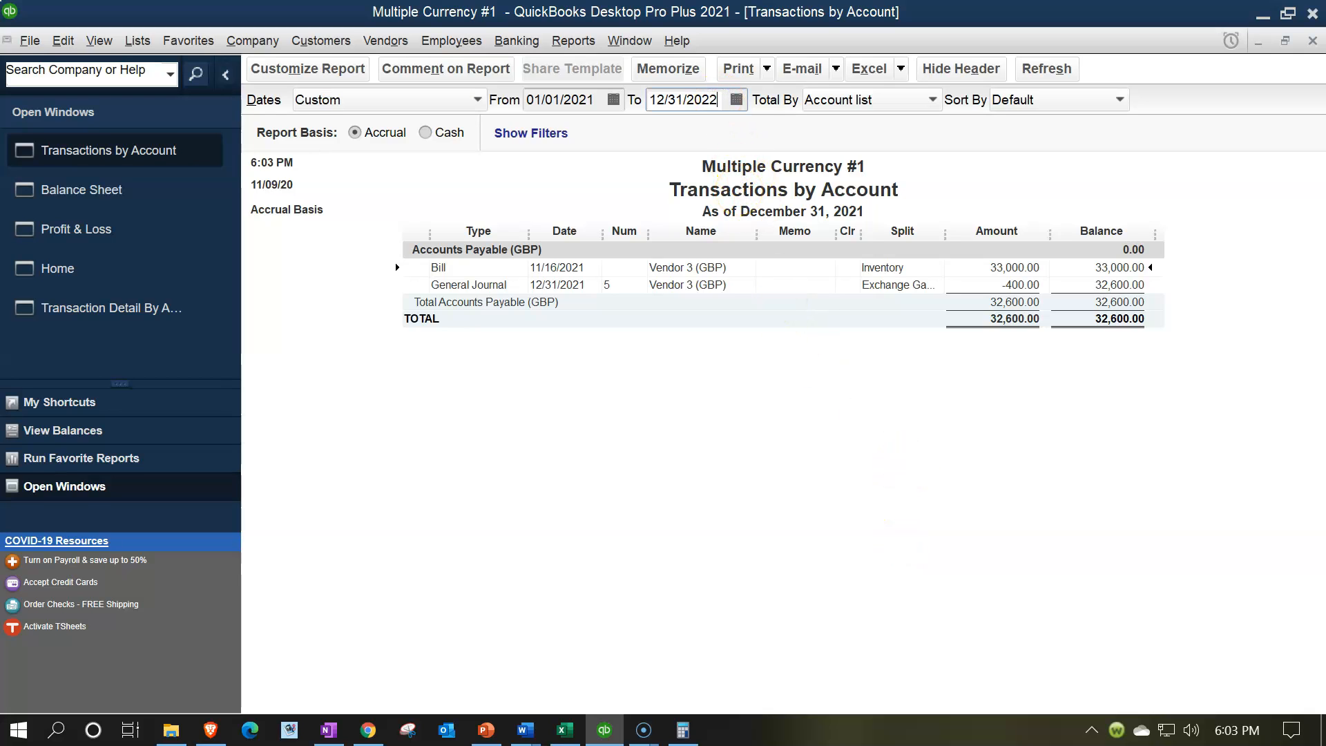
pyautogui.press('Tab')
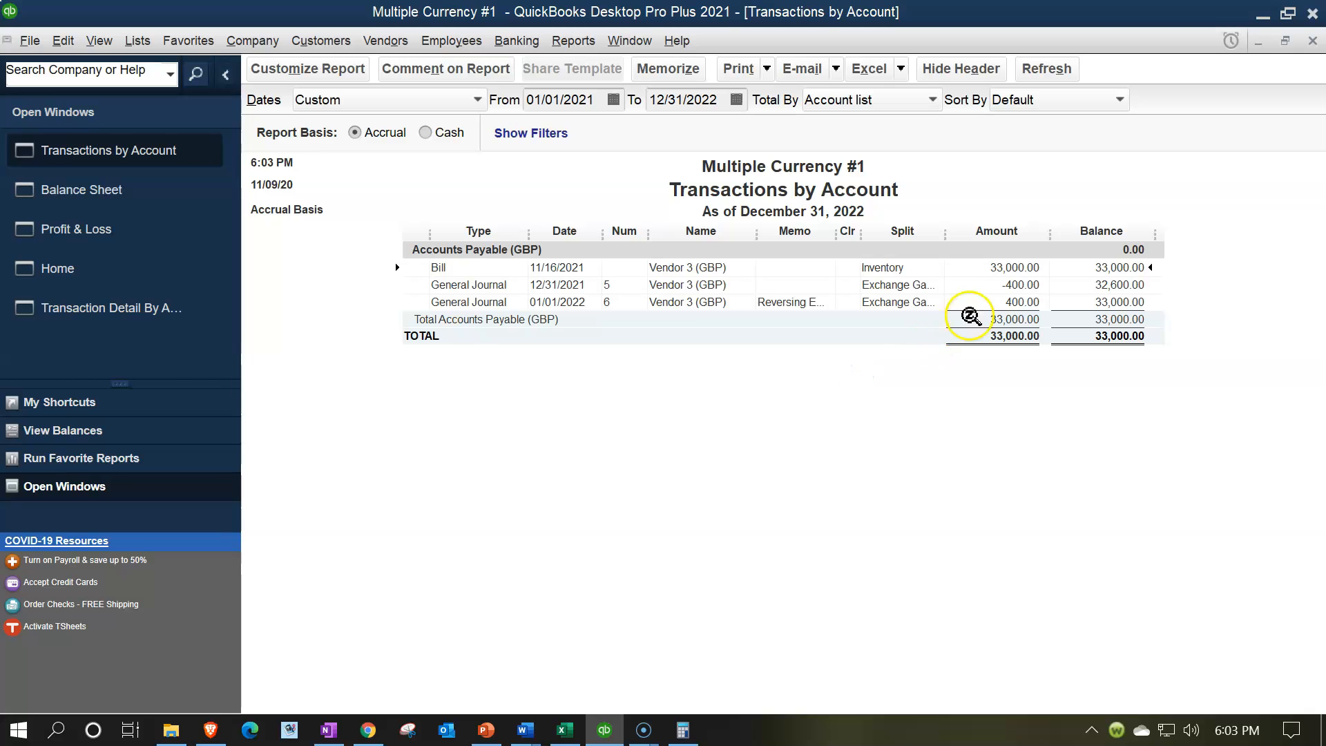
pyautogui.click(1032, 285)
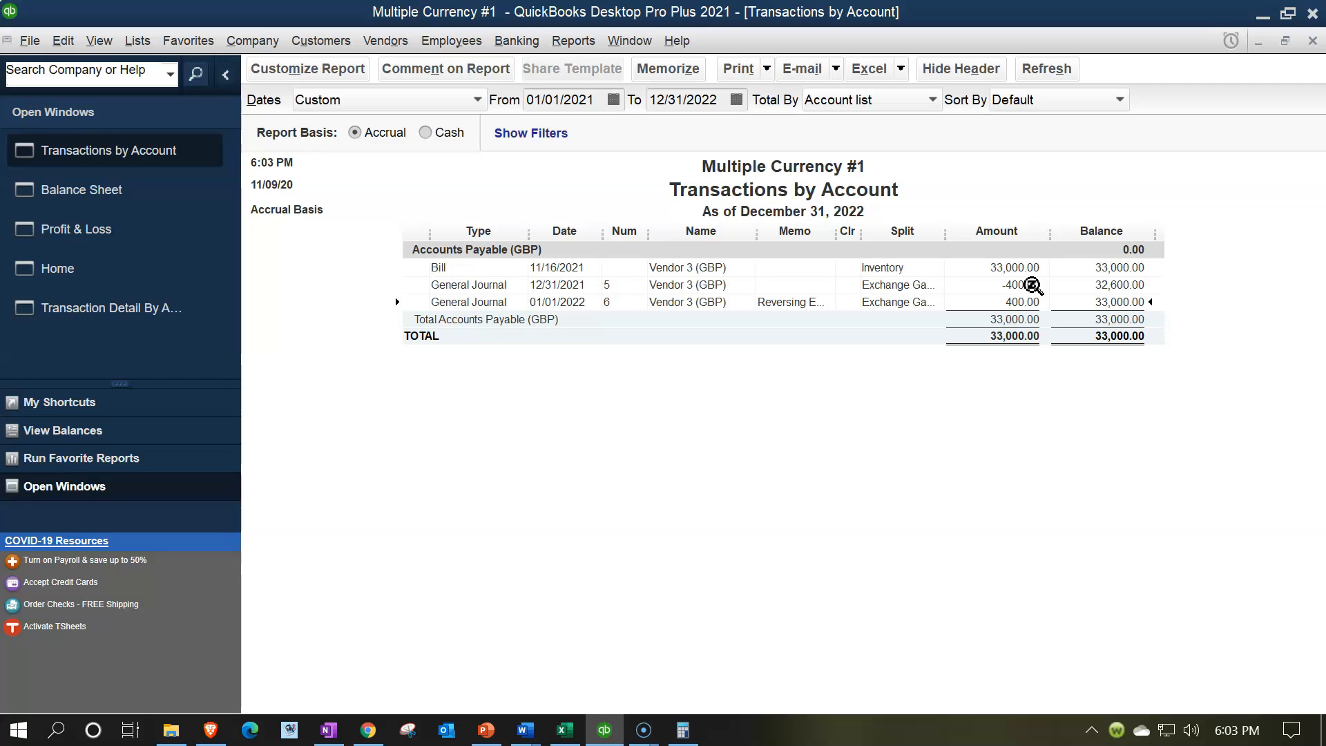
pyautogui.click(1018, 263)
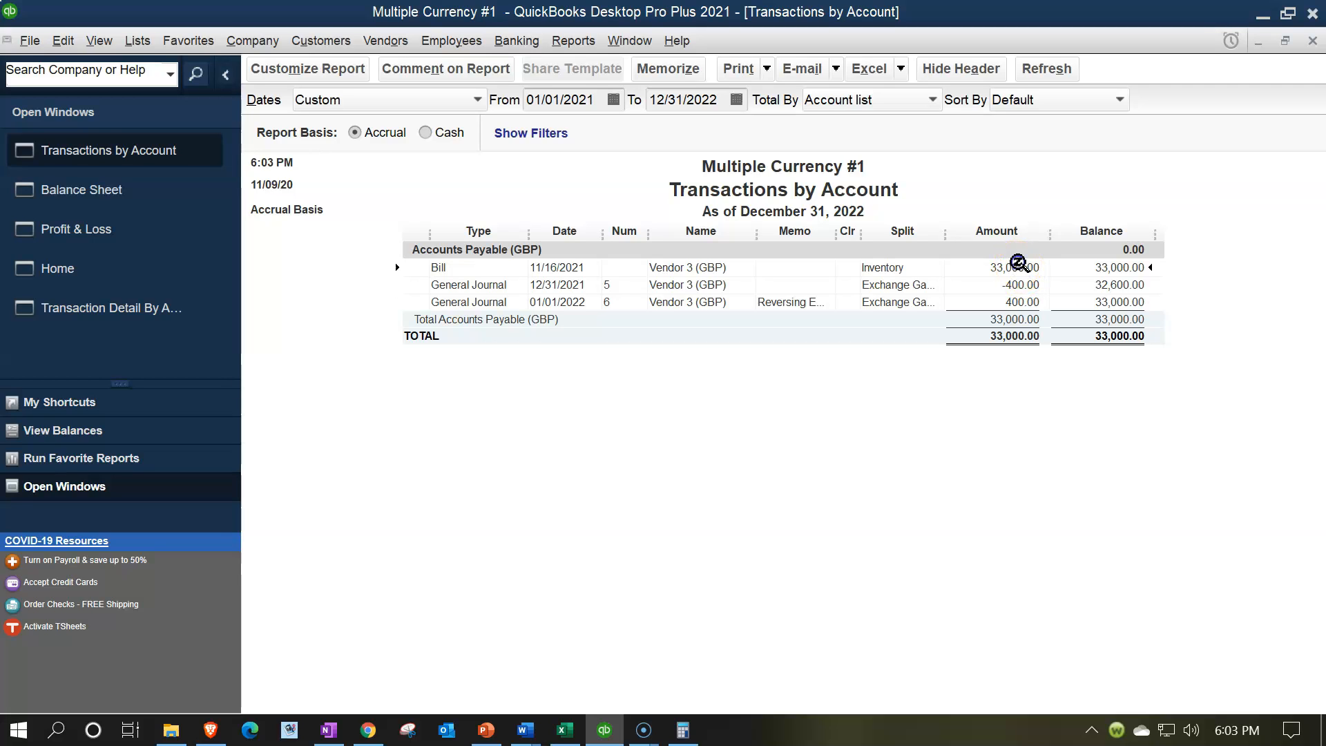